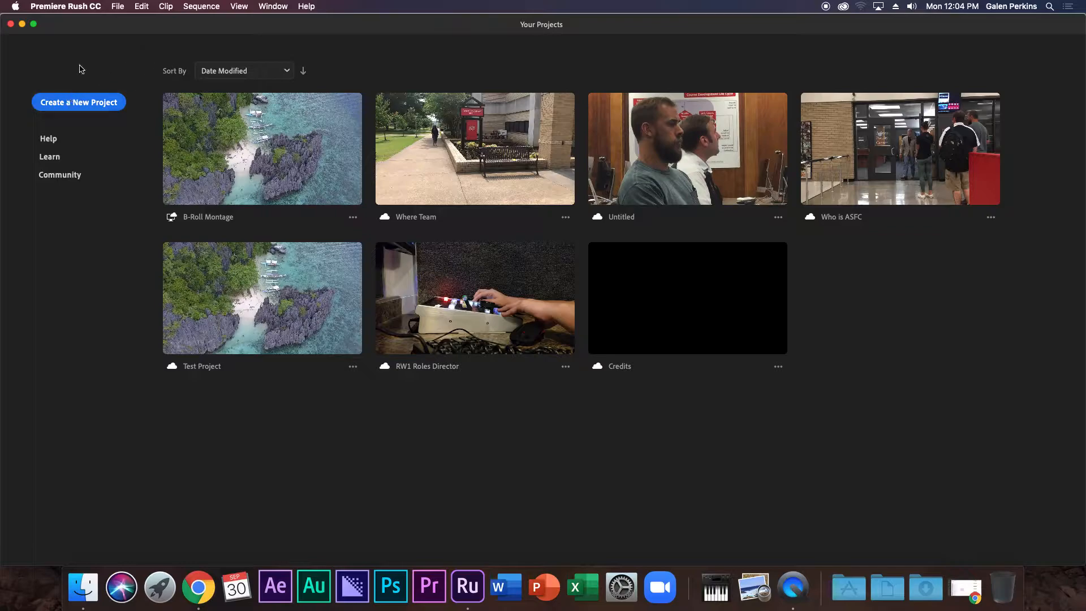
Step: Switch to Finder and open the NO NAME and Instructor Computer External drives, then view the latter's B-Roll Examples folder
left_click(22, 25)
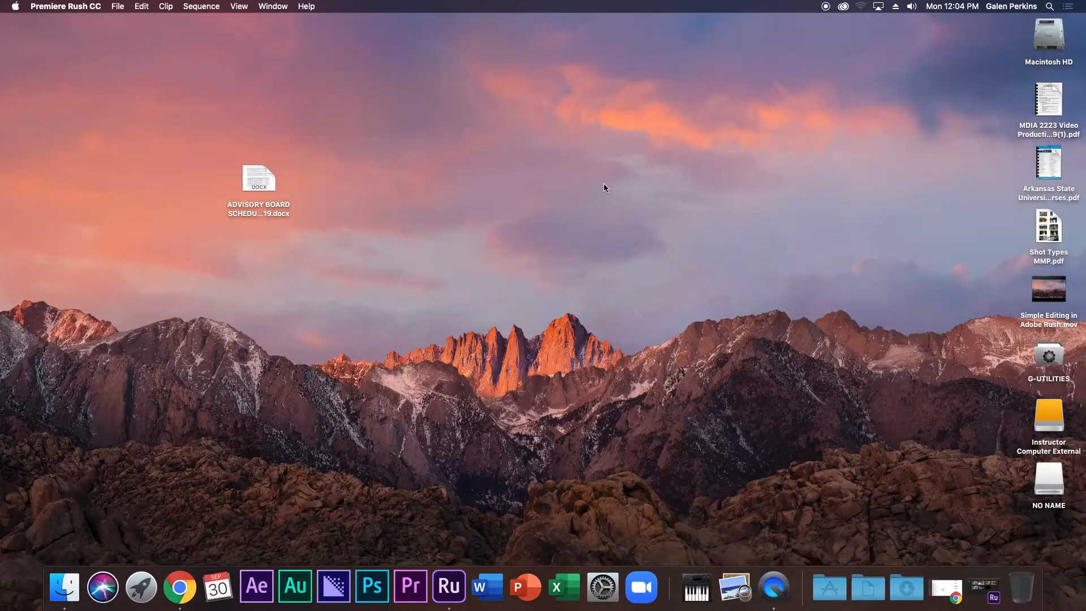
double_click(1053, 477)
left_click_drag(882, 190, 548, 62)
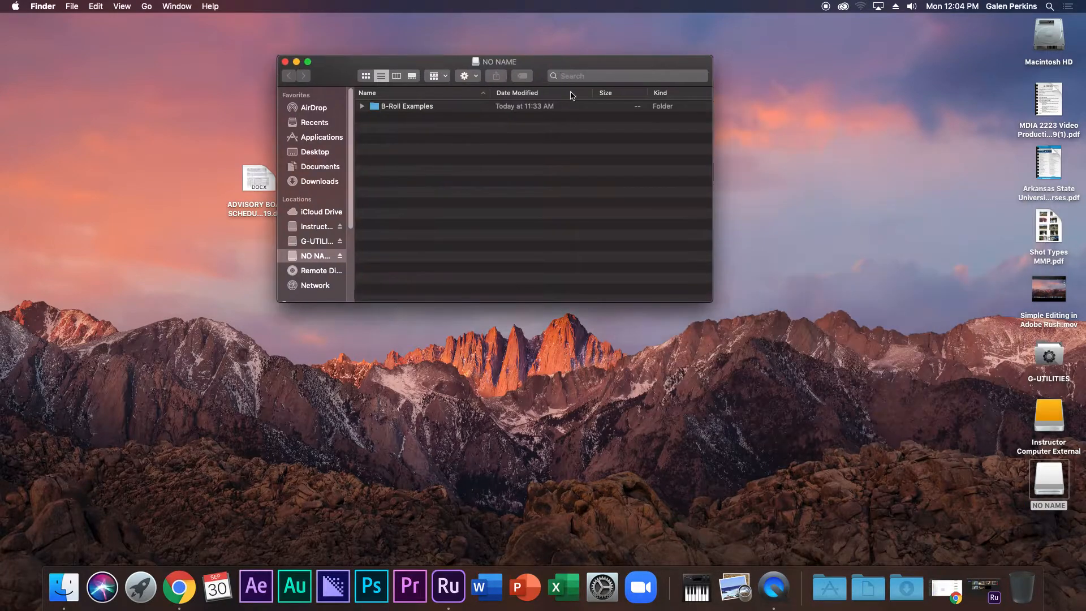
double_click(1050, 418)
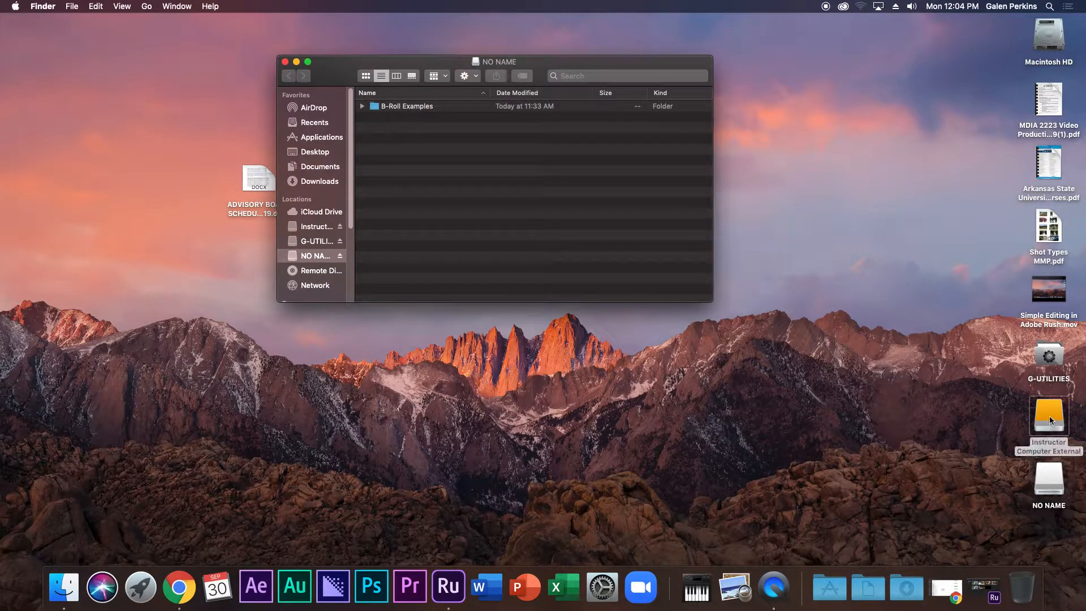
left_click_drag(628, 100, 846, 303)
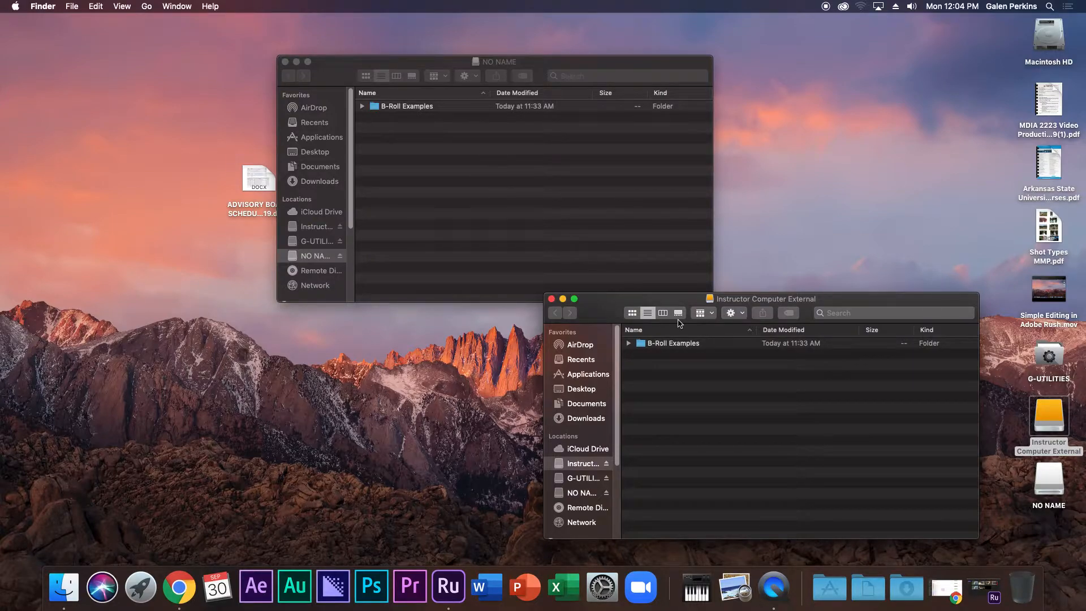
double_click(681, 343)
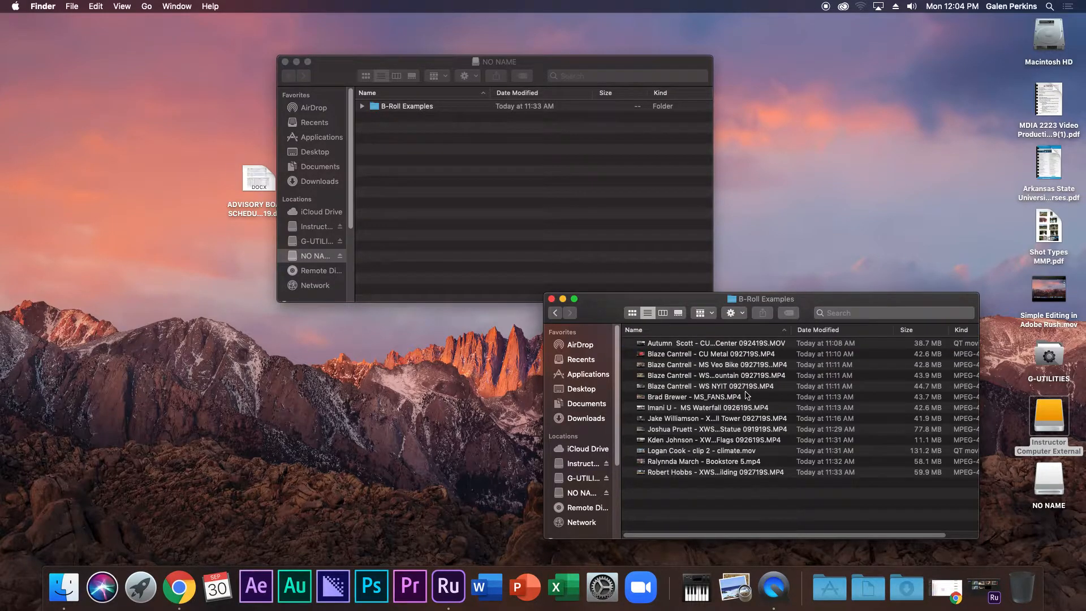
Step: Close both drive windows and return to the Premiere Rush project overview
left_click(552, 299)
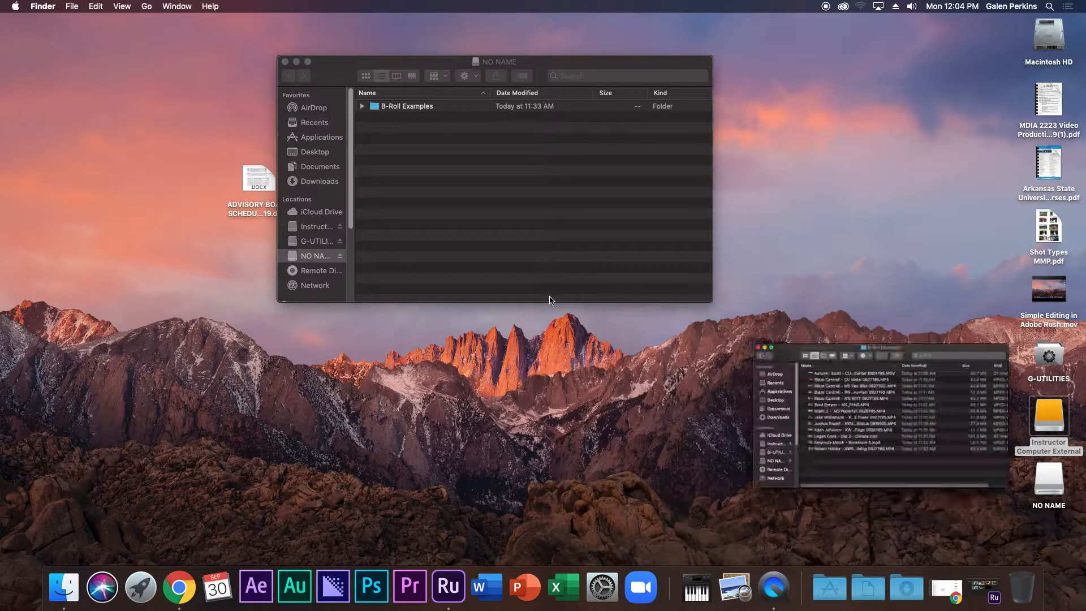
left_click(285, 62)
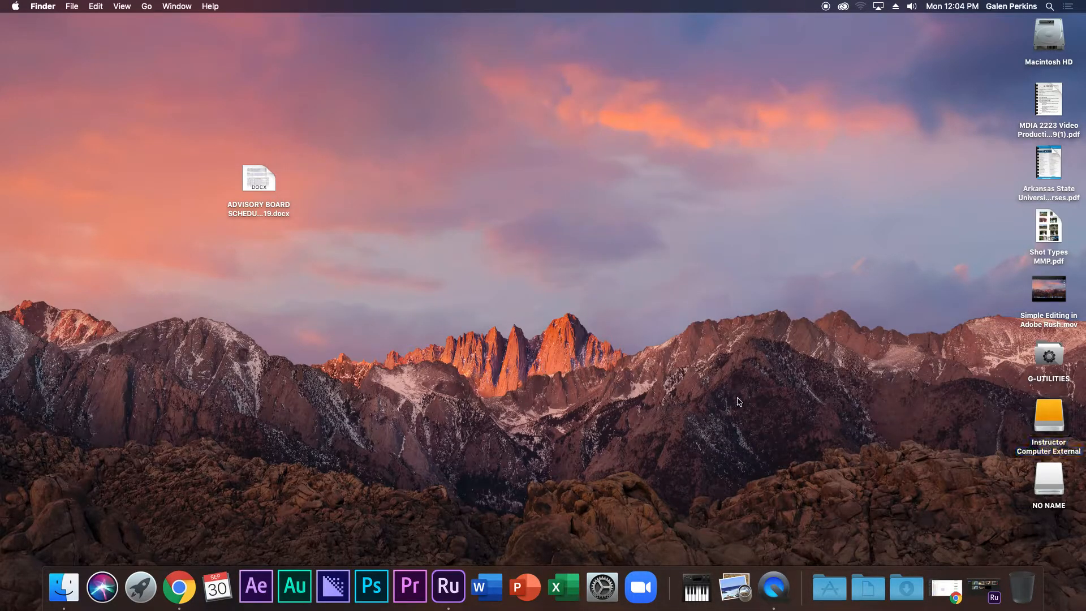
left_click(986, 584)
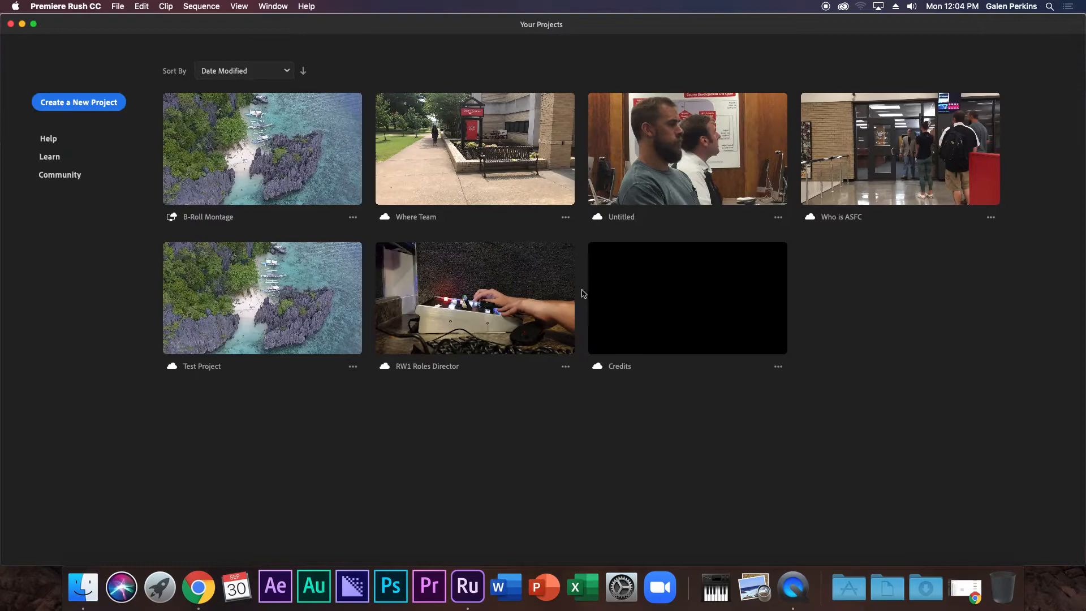
Step: Start a new project and browse to the B-Roll Examples folder on the Instructor Computer External drive for its media
left_click(79, 103)
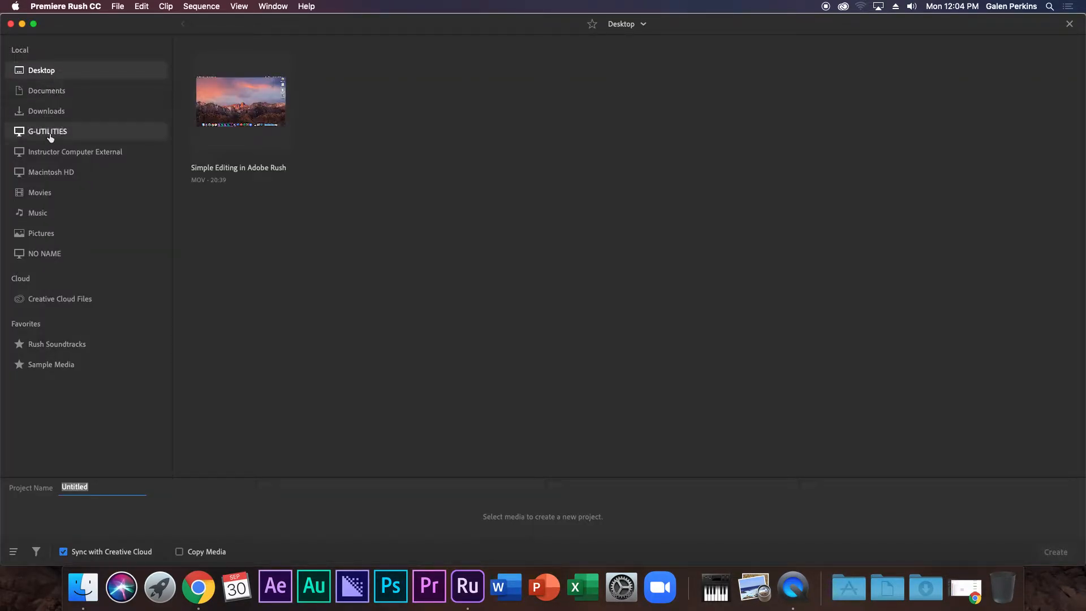
left_click(60, 159)
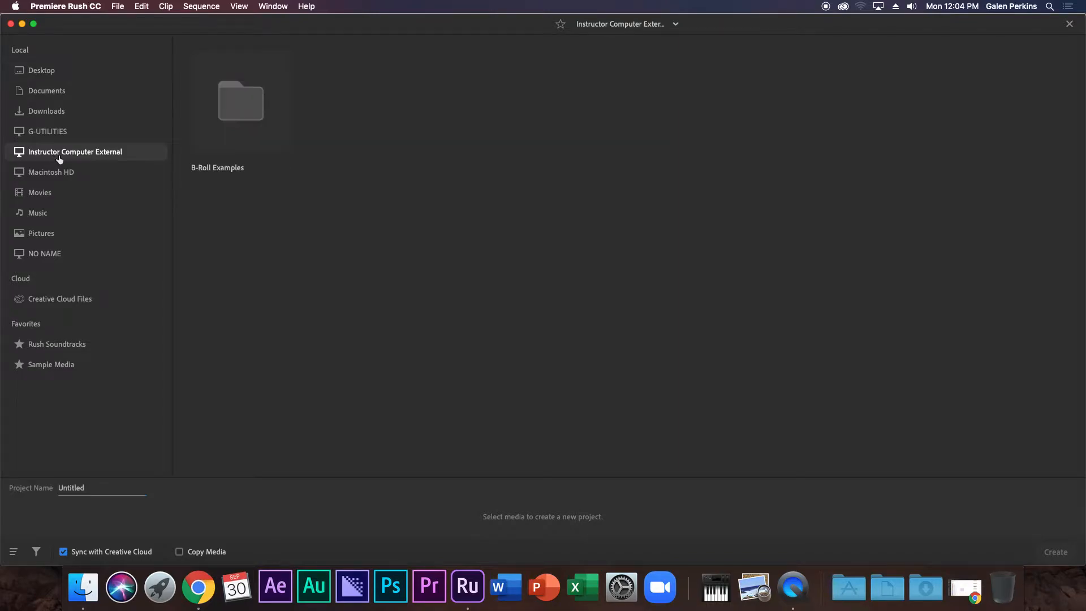
double_click(240, 120)
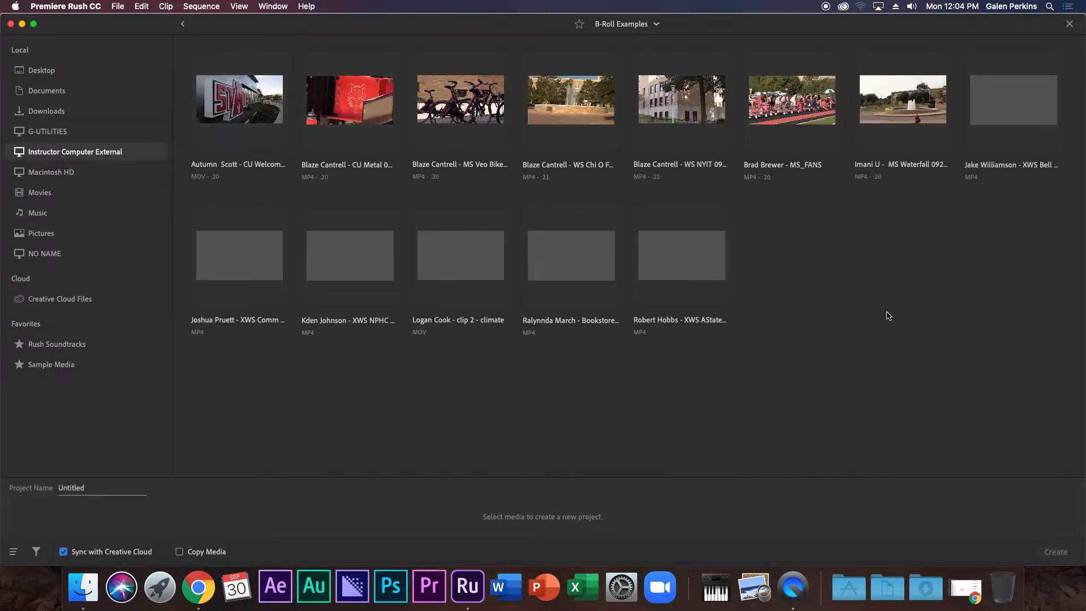
Step: Select all thirteen B-Roll Examples clips in folder order, but with the MS_FANS clip fifth and the WS NYIT clip sixth
left_click(278, 118)
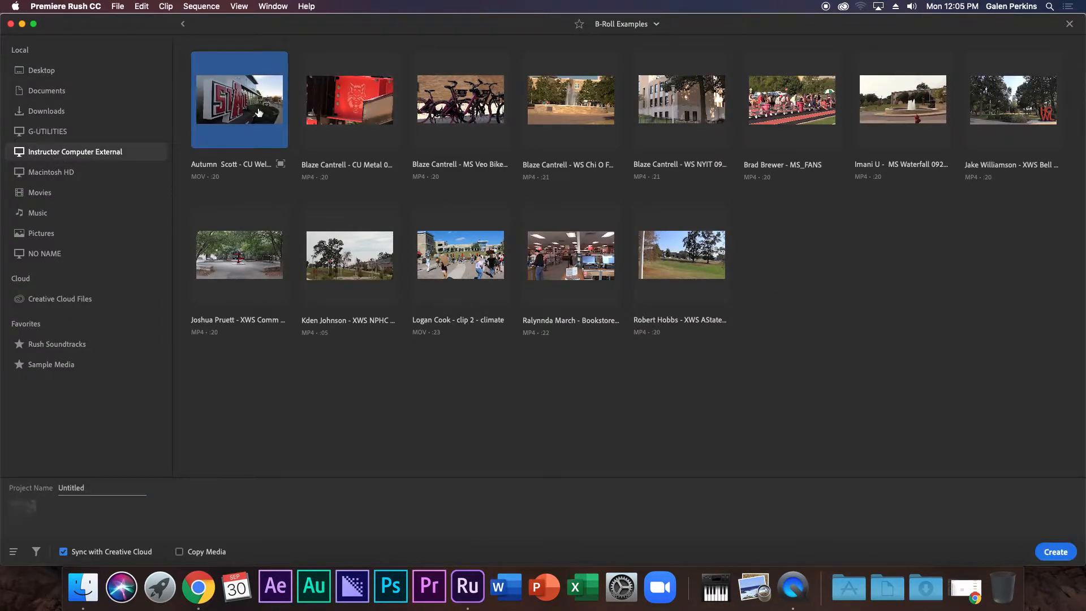
left_click(367, 122)
left_click(478, 127)
left_click(590, 133)
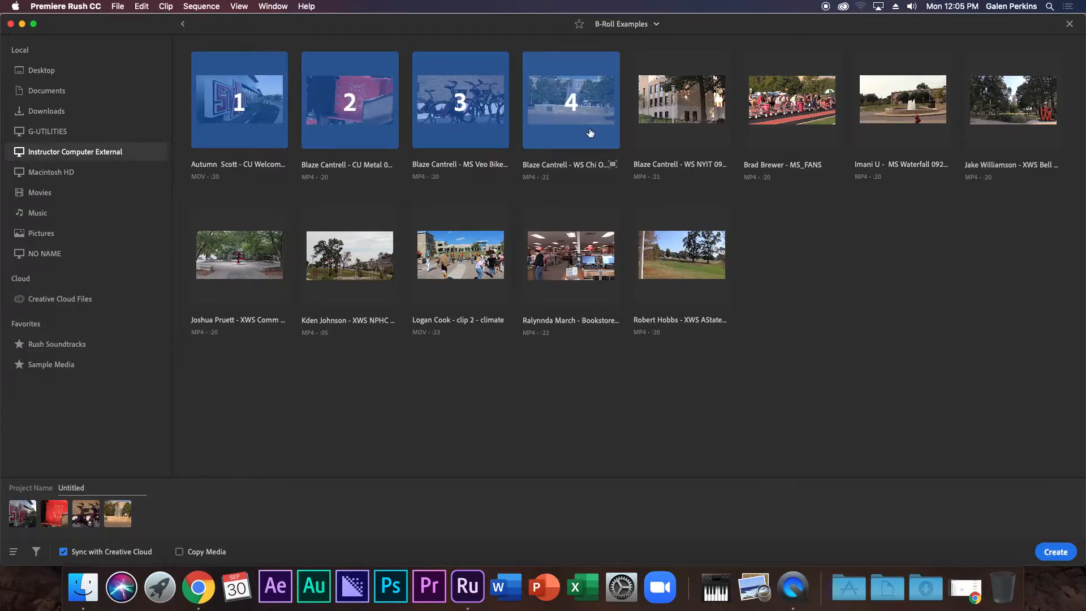
left_click(792, 121)
left_click(682, 122)
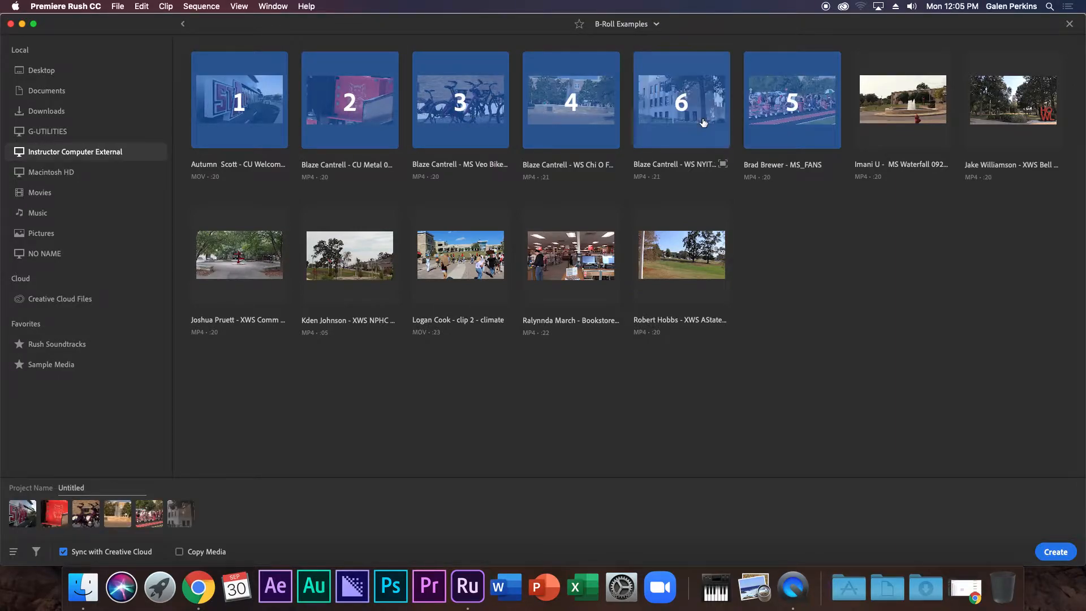
left_click(905, 113)
left_click(1012, 114)
left_click(276, 247)
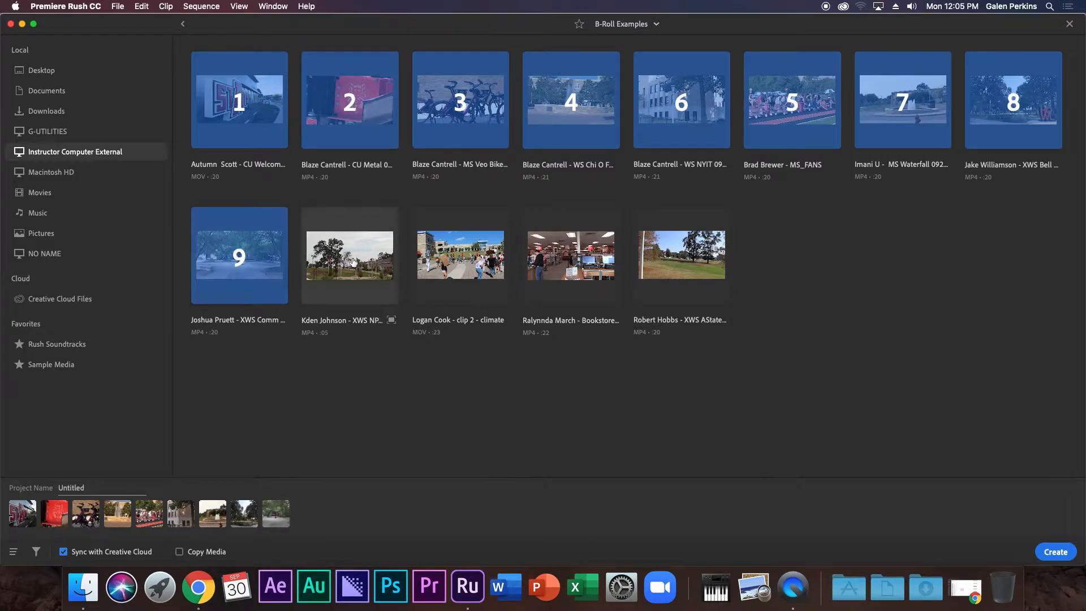
left_click(367, 252)
left_click(478, 254)
left_click(599, 266)
left_click(695, 277)
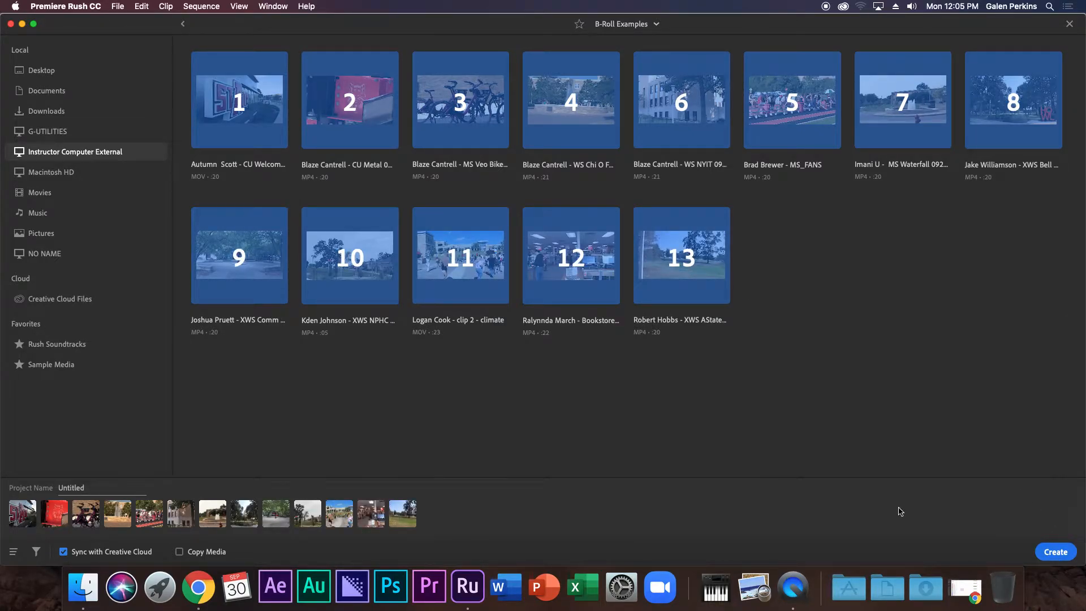
Step: Create the project with Creative Cloud syncing off, named "B-Roll Montage" followed by the author's surname
left_click(64, 552)
left_click(83, 490)
type("B-Roll Montage Perkins")
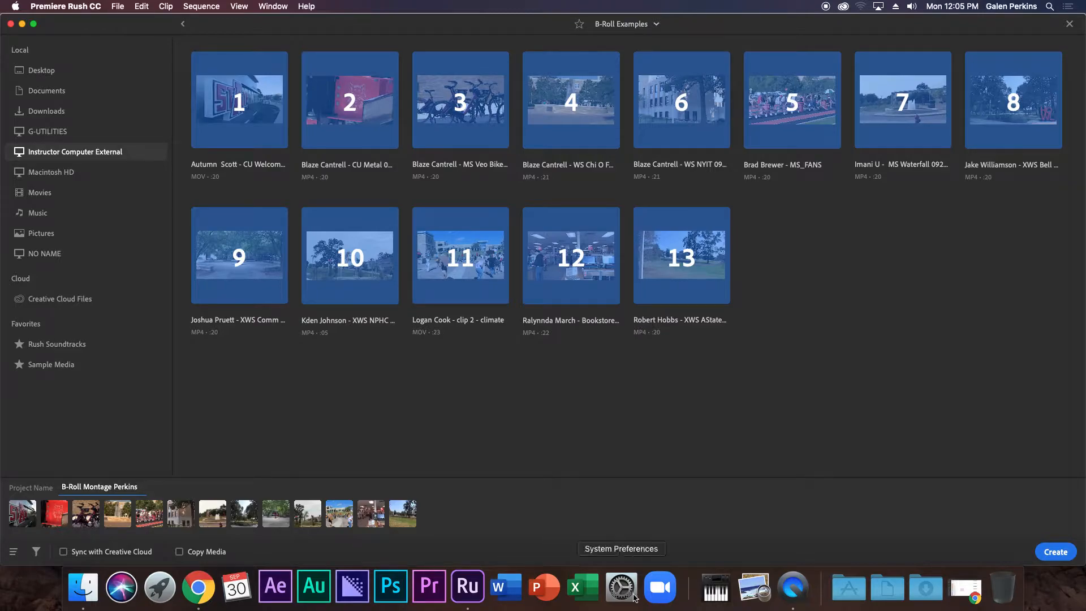
left_click(1056, 553)
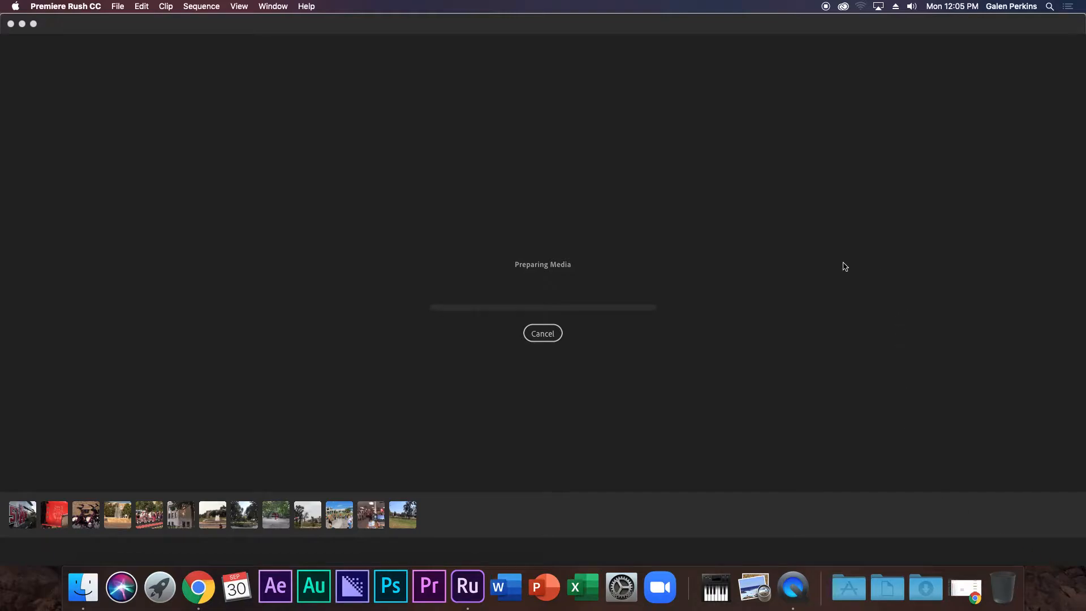
Step: Switch to Chrome and open B-Roll Montage Assignment.pdf from the course's Portfolio Assignments
left_click(205, 588)
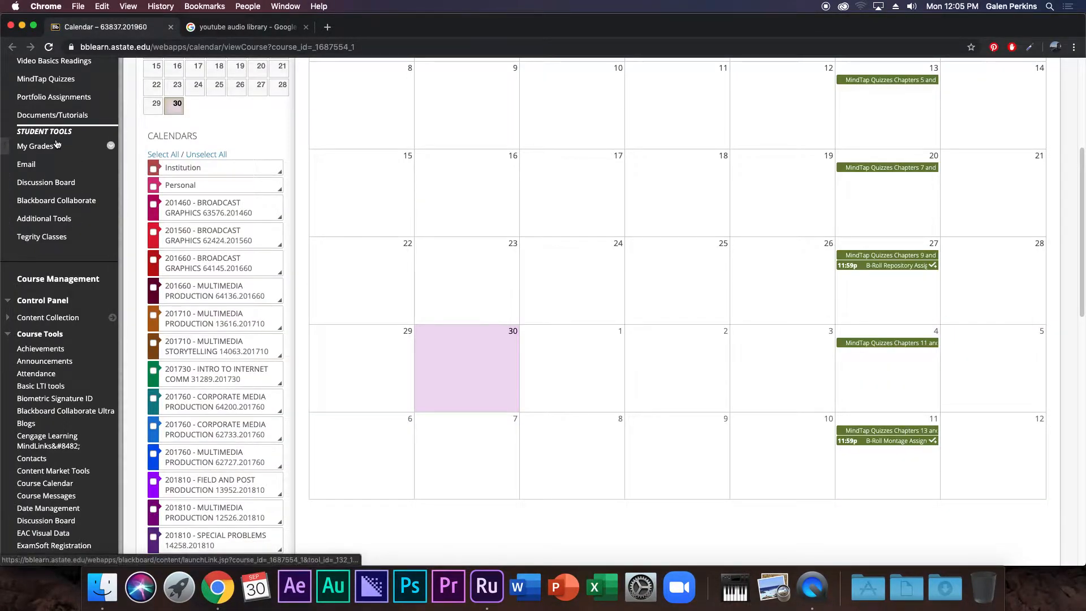
scroll(74, 215, "up", 3)
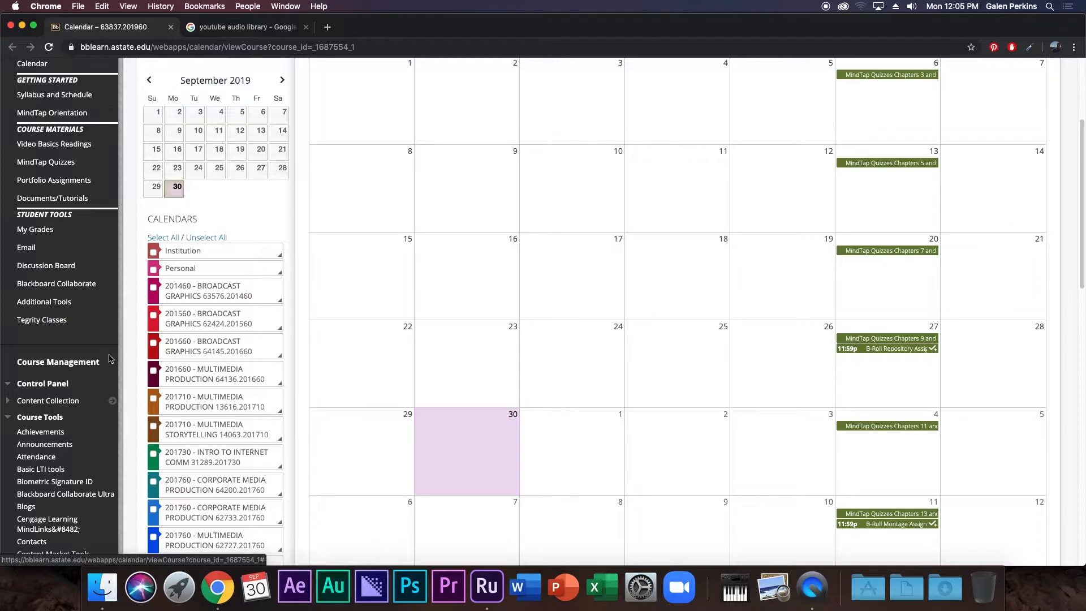
scroll(73, 220, "up", 1)
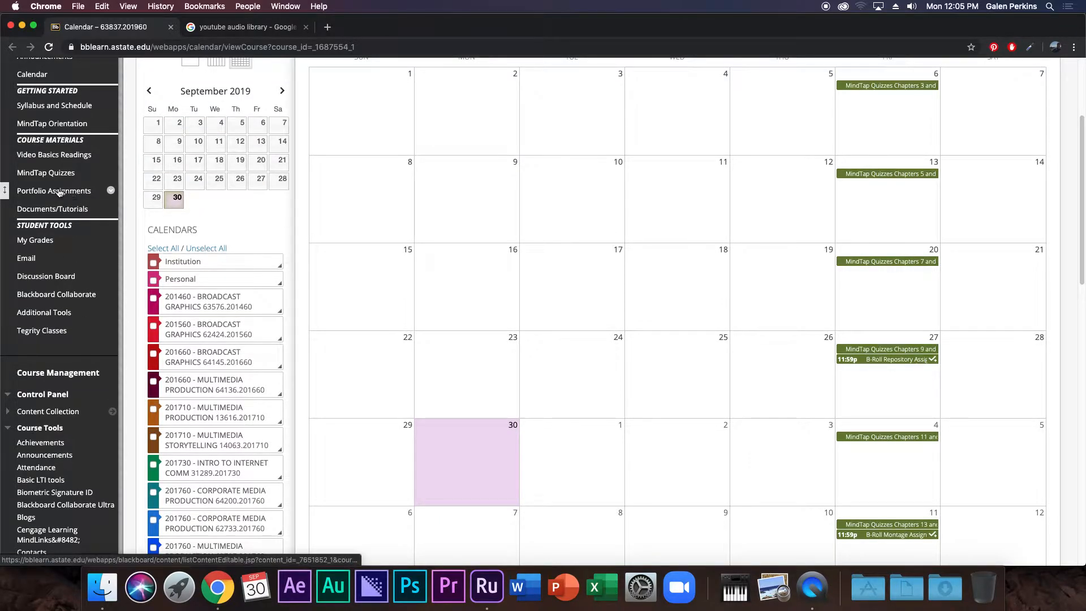
left_click(64, 195)
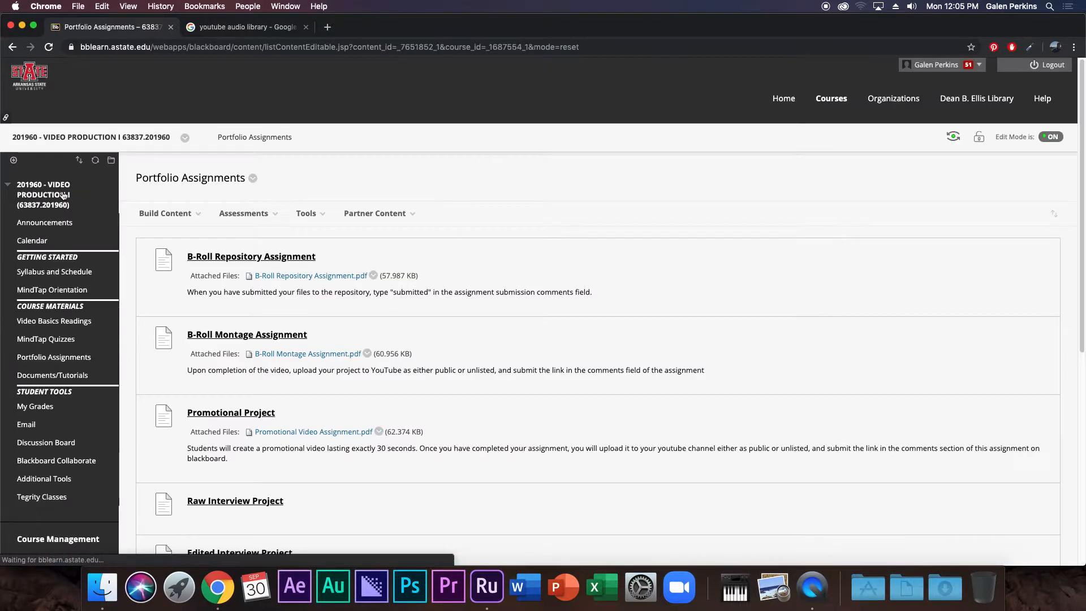
left_click(315, 355)
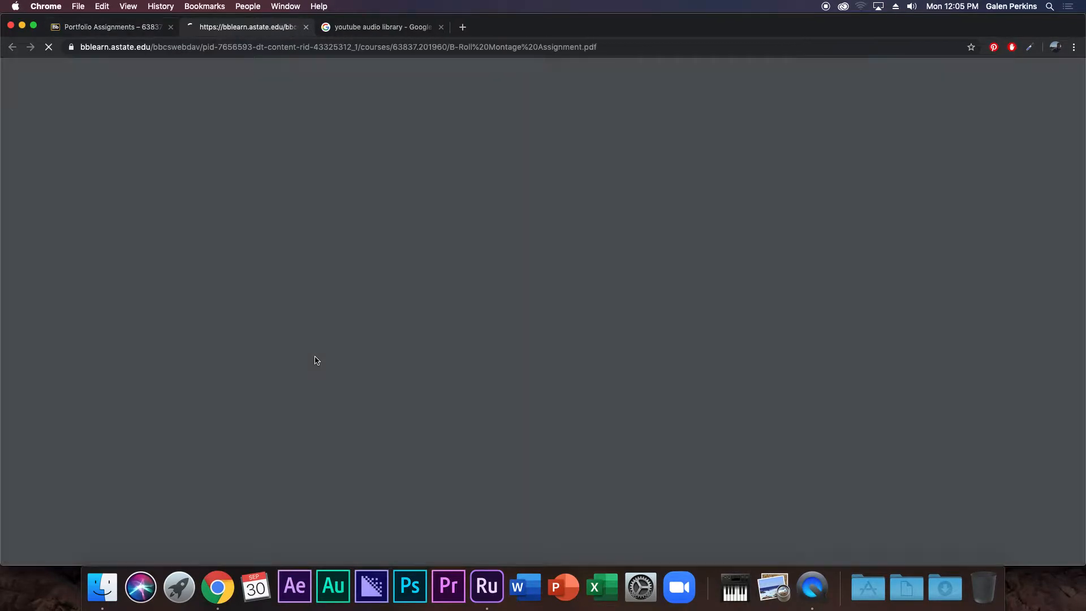
Step: Enlarge the assignment document and read its requirements for video length, shots, transitions, lower third graphic and YouTube title
scroll(666, 295, "down", 1)
scroll(665, 295, "down", 3)
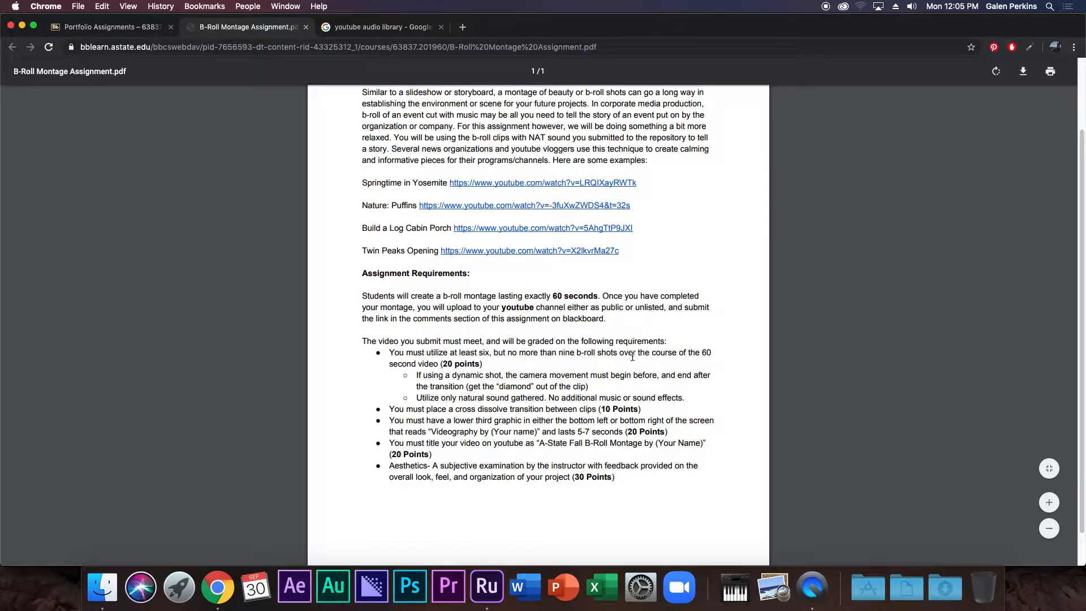
left_click(1049, 502)
left_click(1050, 502)
left_click(1049, 503)
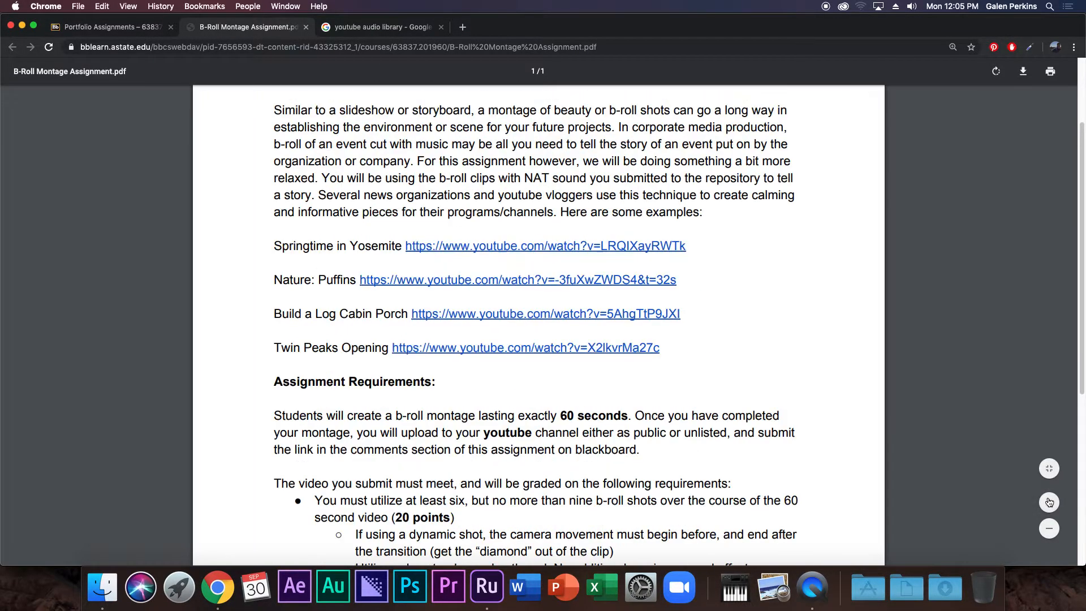
scroll(869, 347, "down", 9)
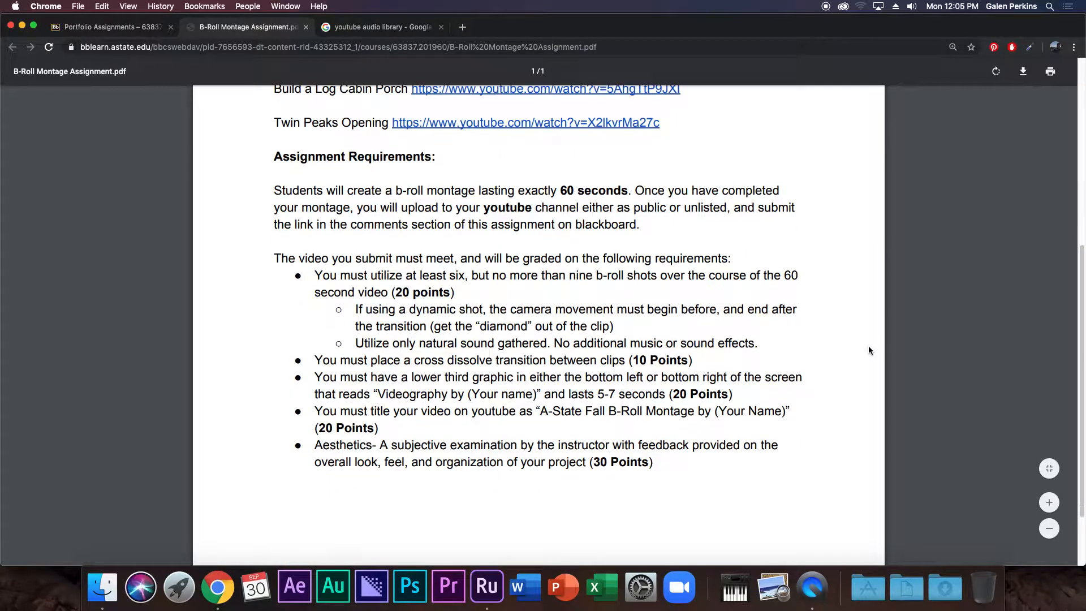
scroll(632, 311, "down", 1)
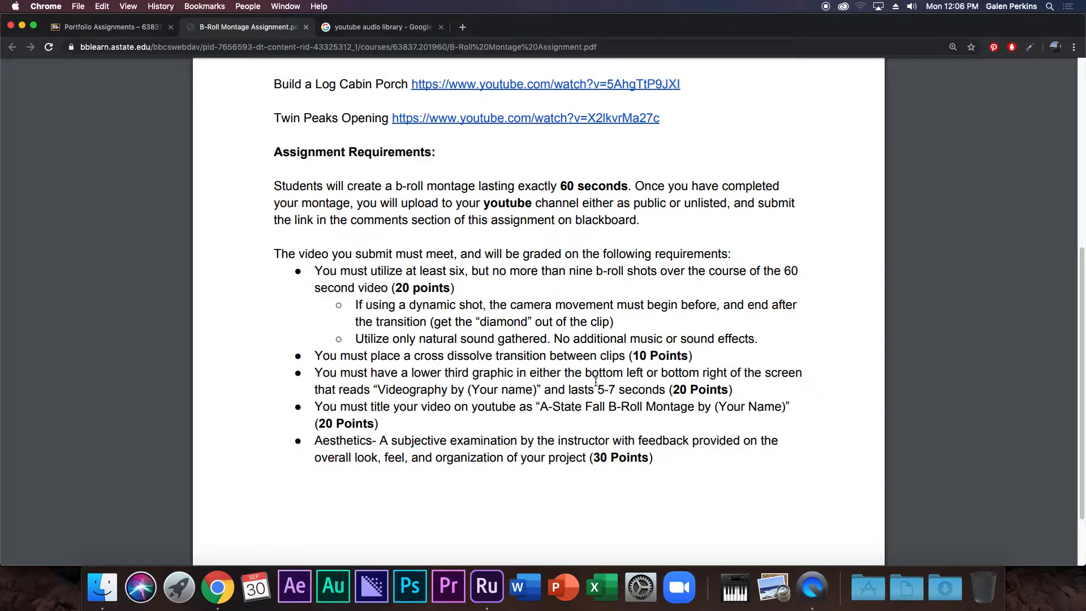
scroll(661, 383, "down", 1)
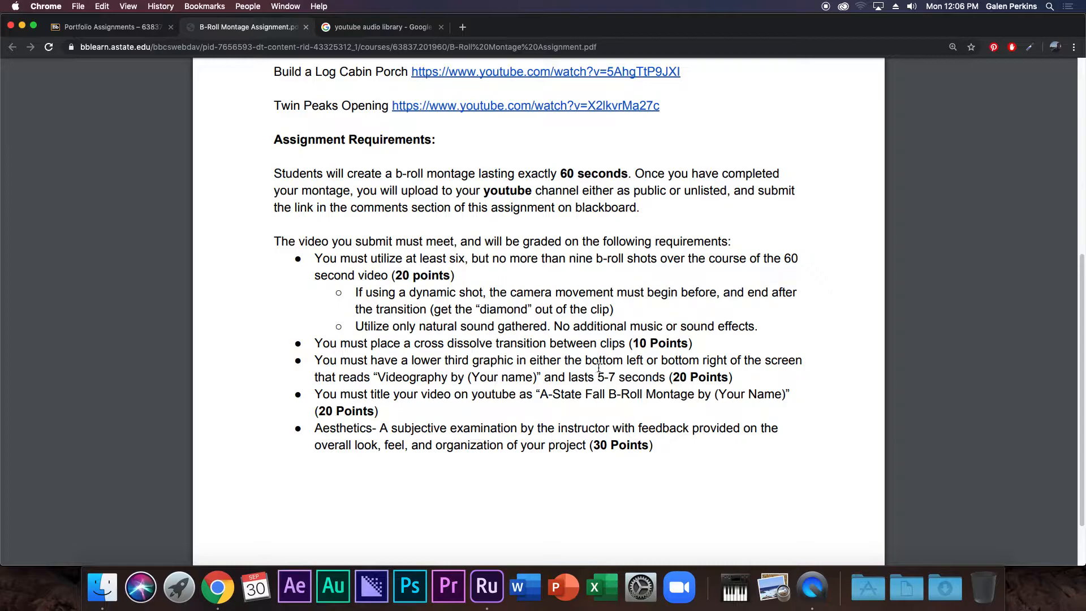
Step: Return to Premiere Rush, preview the opening timeline clips, and delete the WS Chi O fountain clip and the WS NYIT building clip
left_click(487, 586)
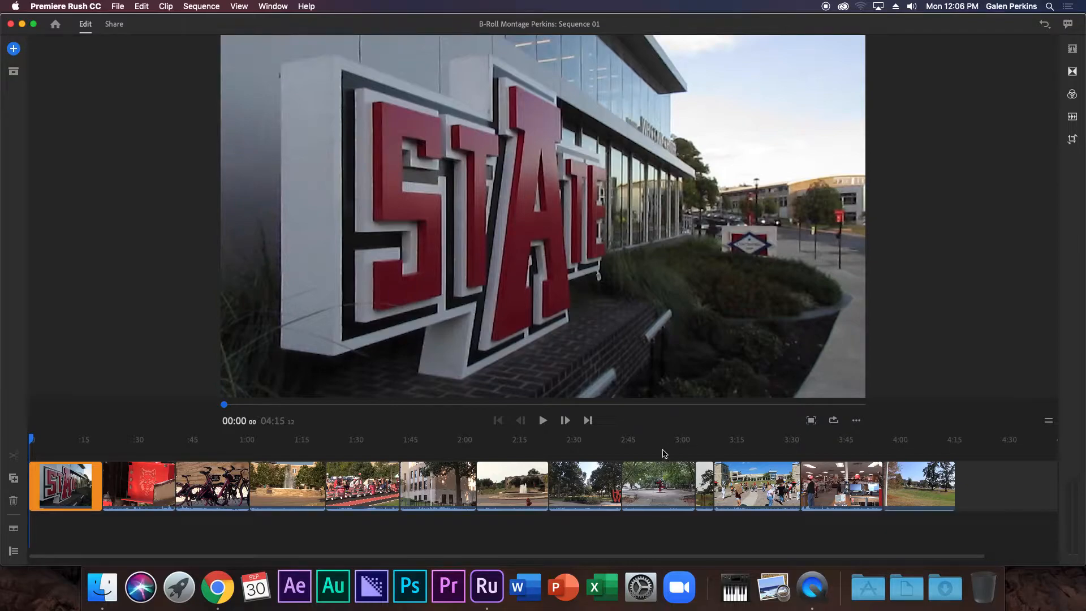
left_click(77, 487)
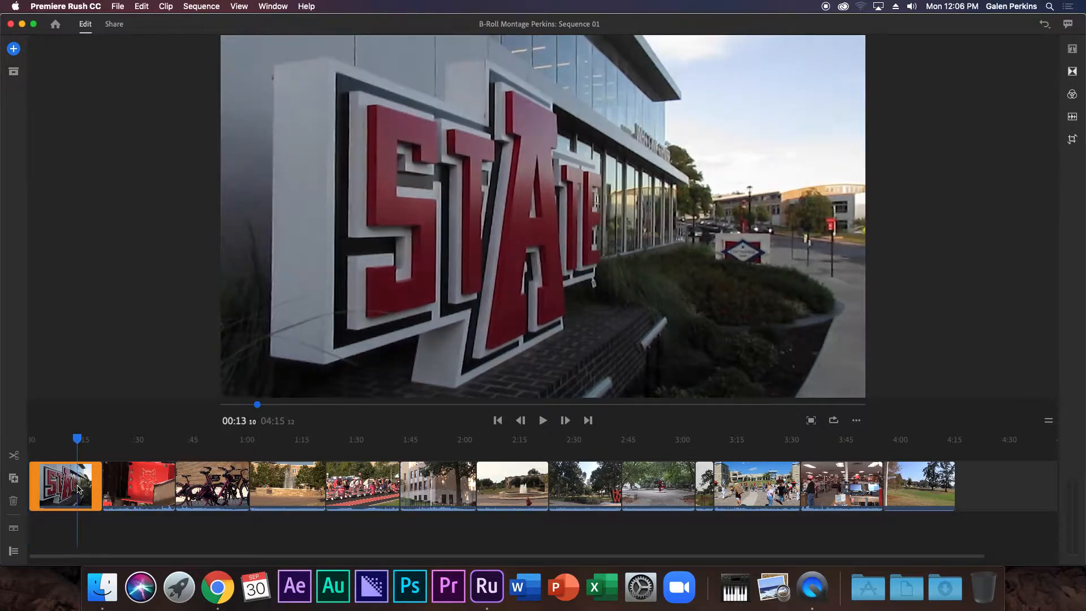
left_click(141, 496)
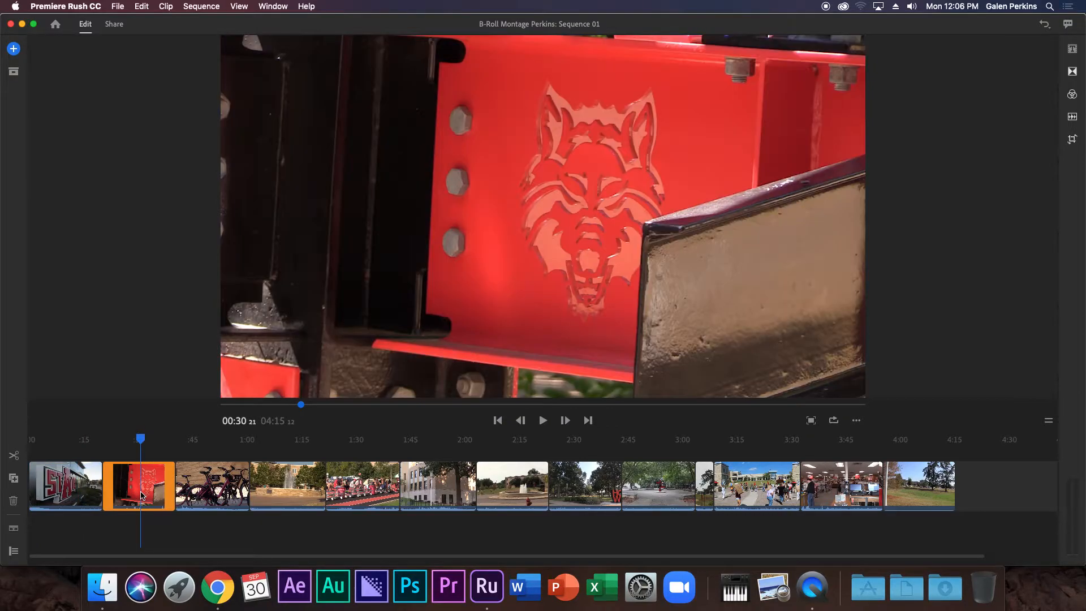
left_click(227, 493)
left_click(310, 499)
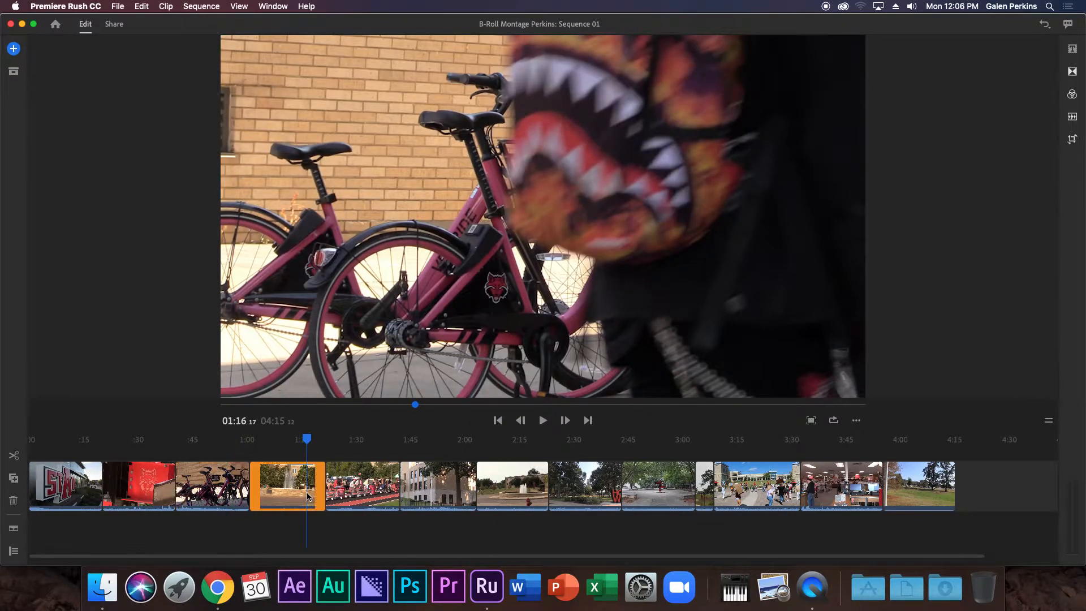
key("Delete")
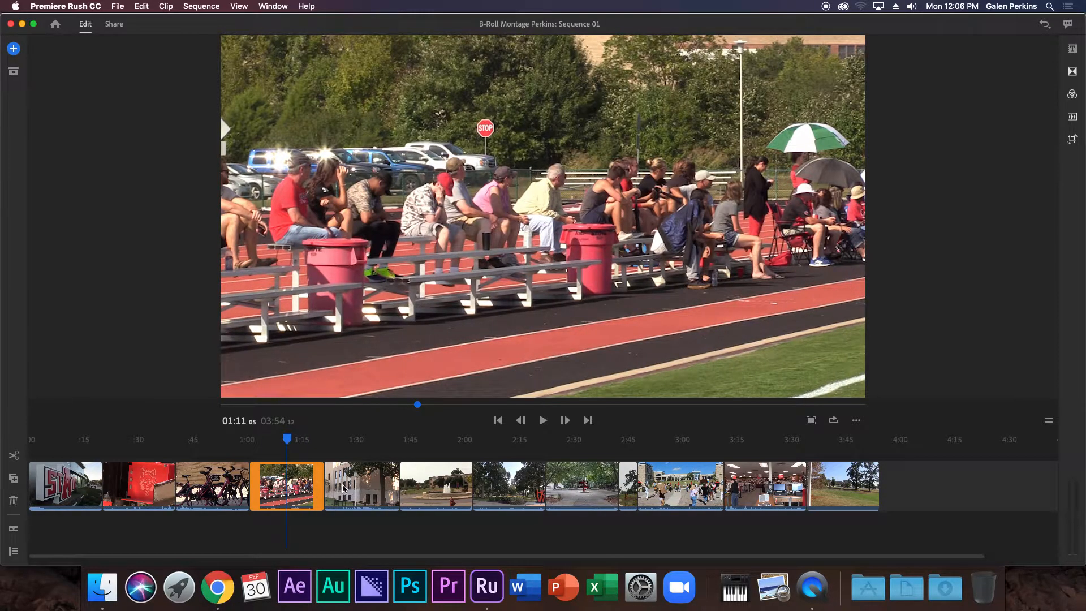
left_click(367, 491)
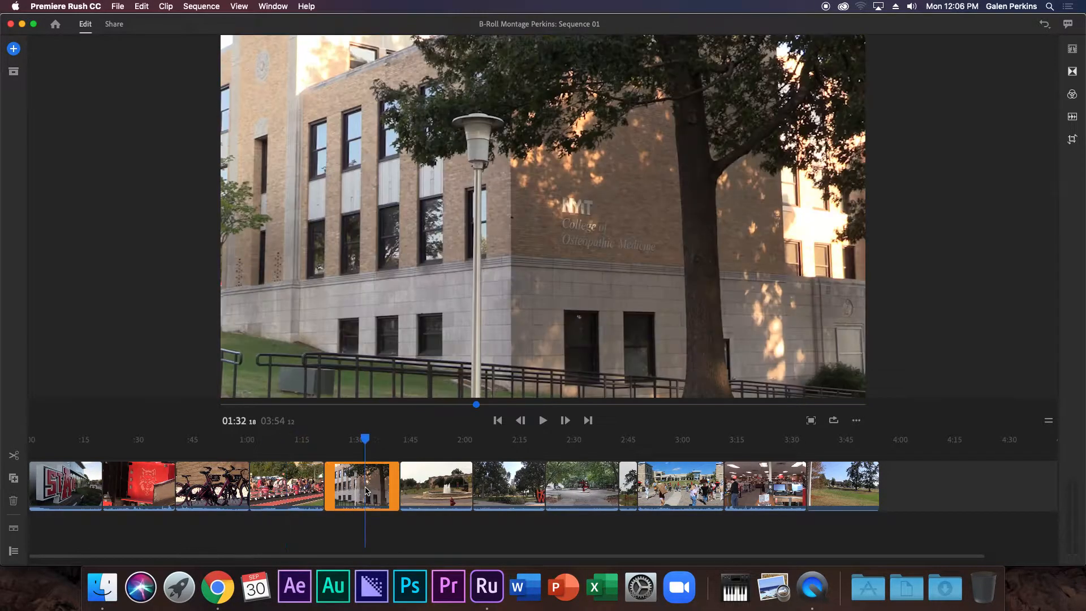
key("Delete")
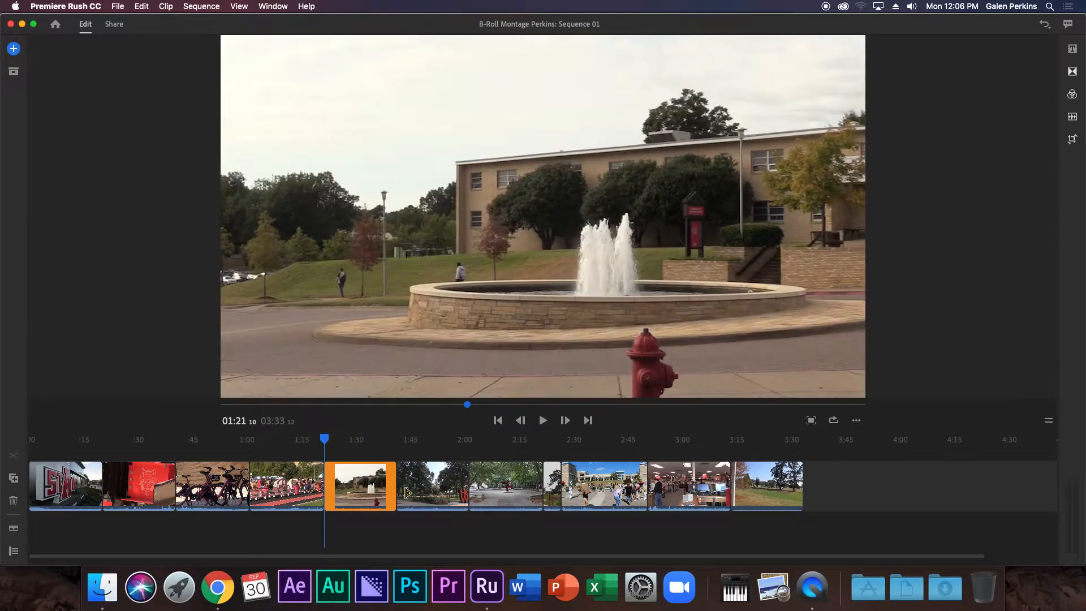
Step: Preview the remaining timeline clips, and delete the lawn with trees clip and the bookstore clip at the end of the sequence
left_click(443, 495)
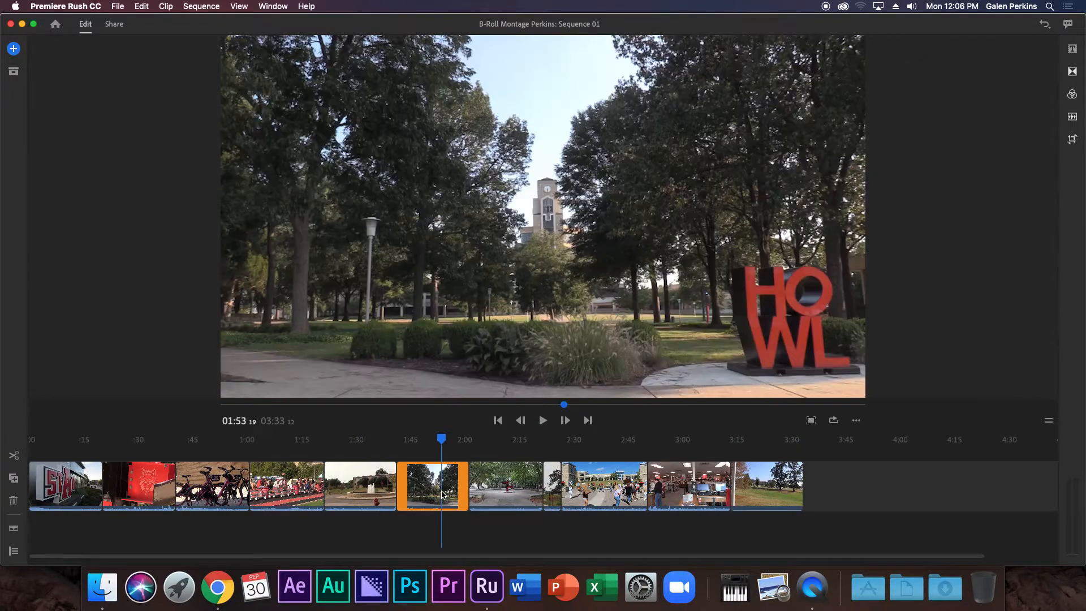
left_click(512, 493)
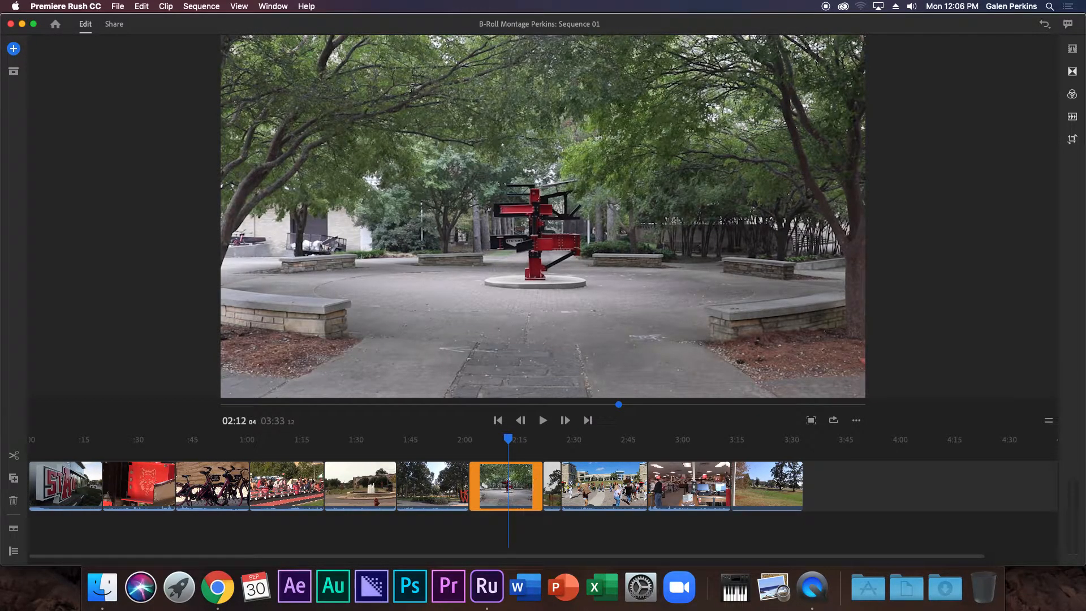
left_click(556, 489)
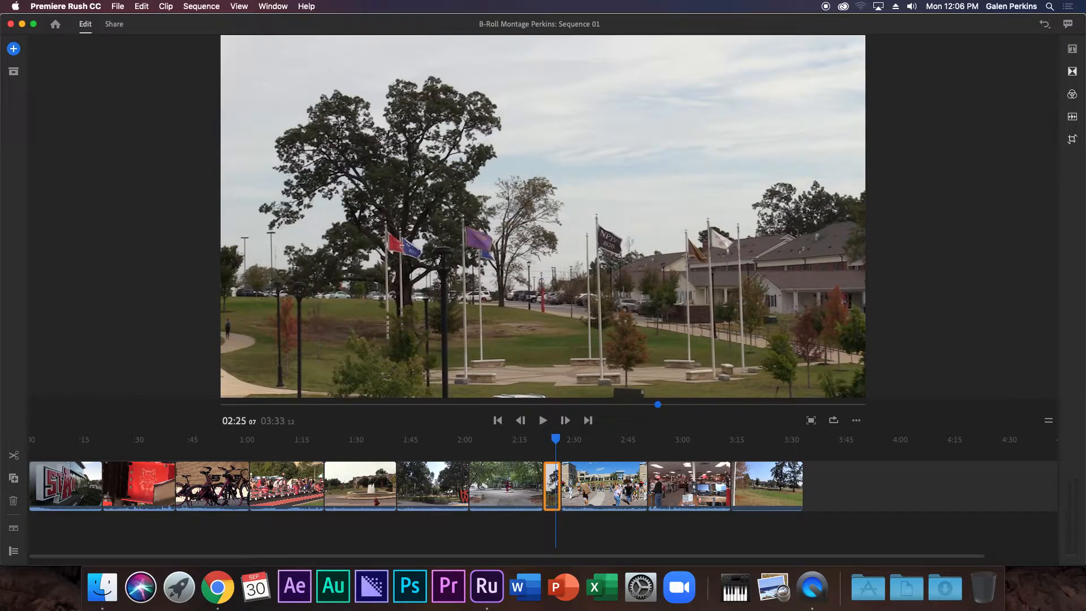
left_click(610, 490)
left_click(693, 495)
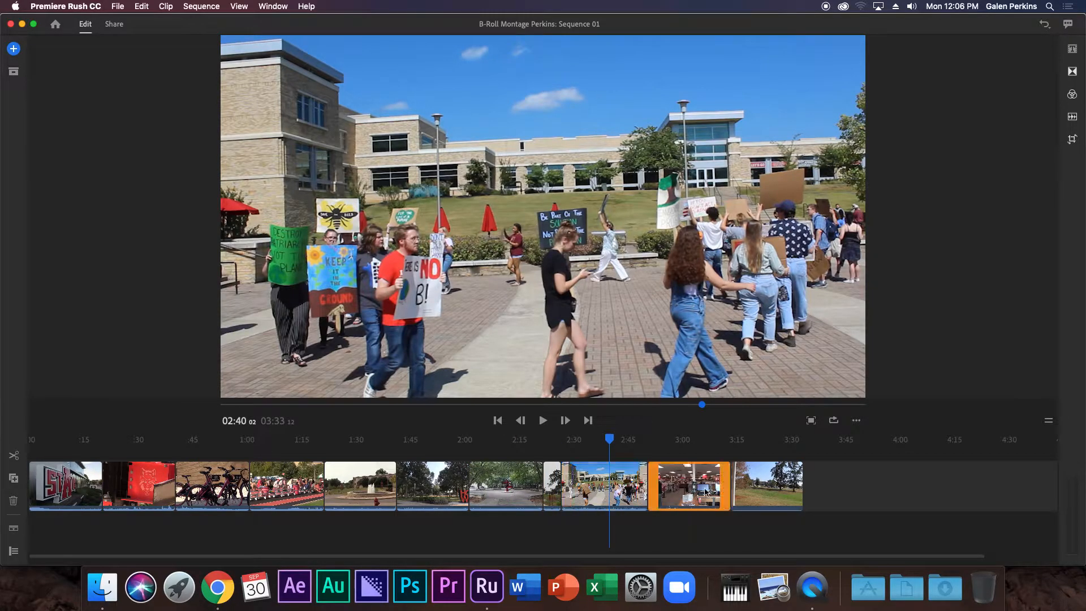
left_click(780, 496)
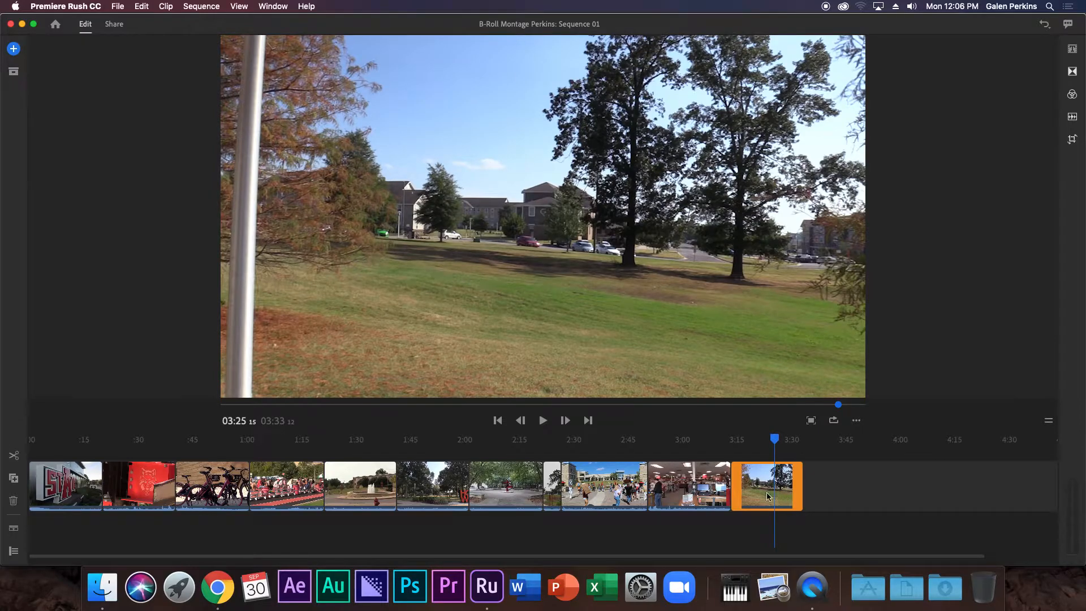
key("Delete")
left_click(691, 492)
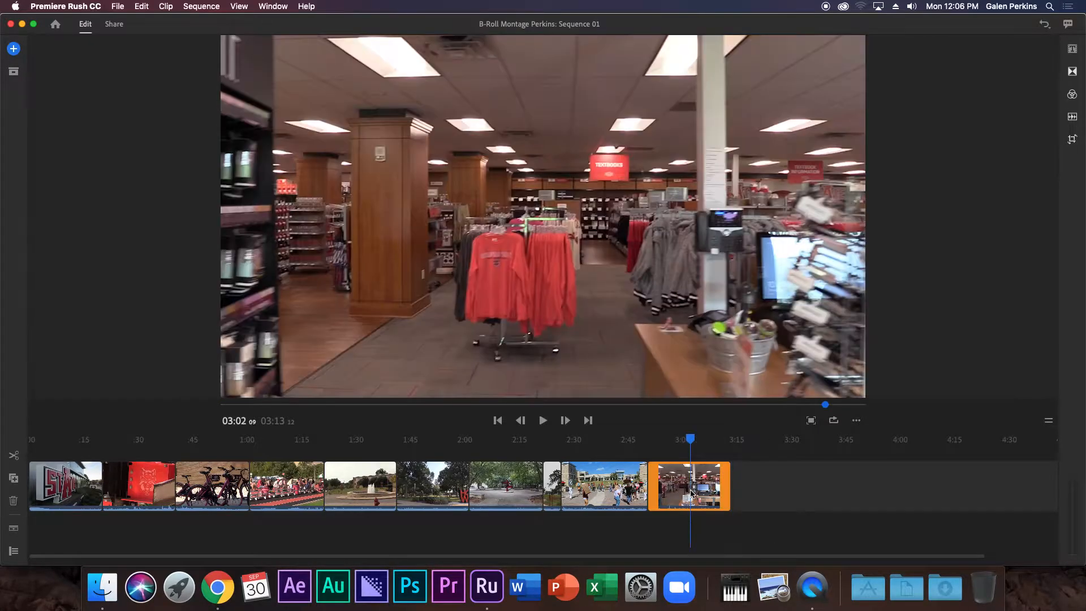
key("Delete")
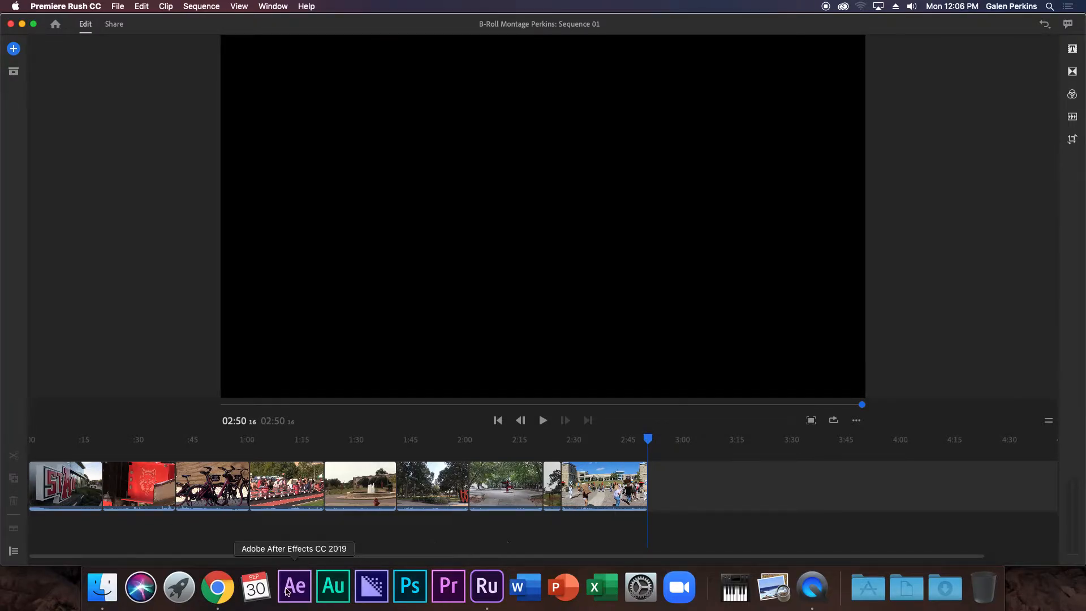
Step: Switch to Chrome to recheck the montage requirements in the assignment document, and return to Premiere Rush
left_click(221, 581)
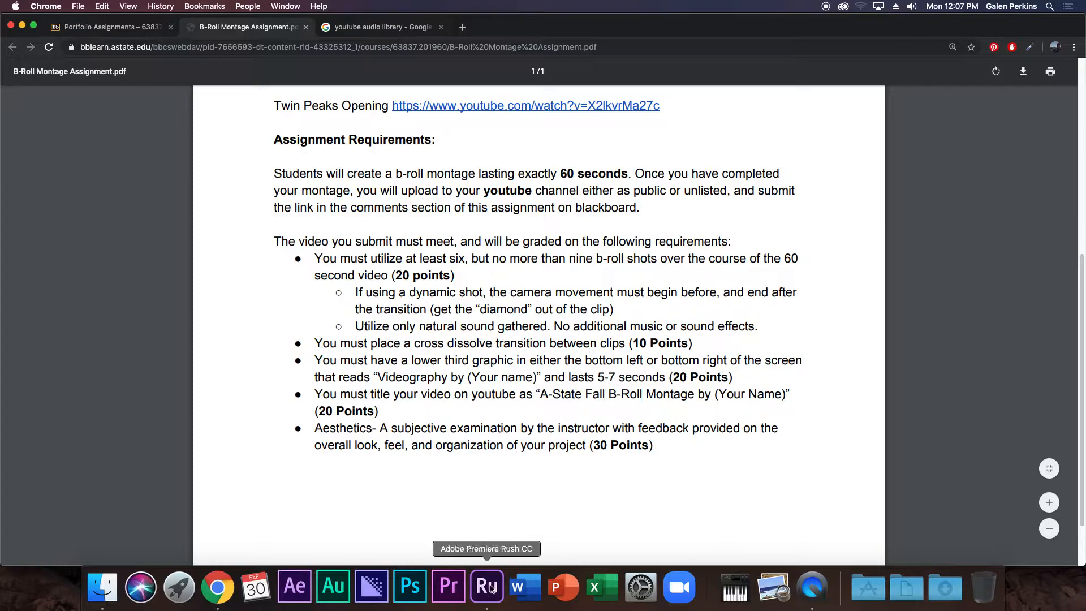
left_click(487, 586)
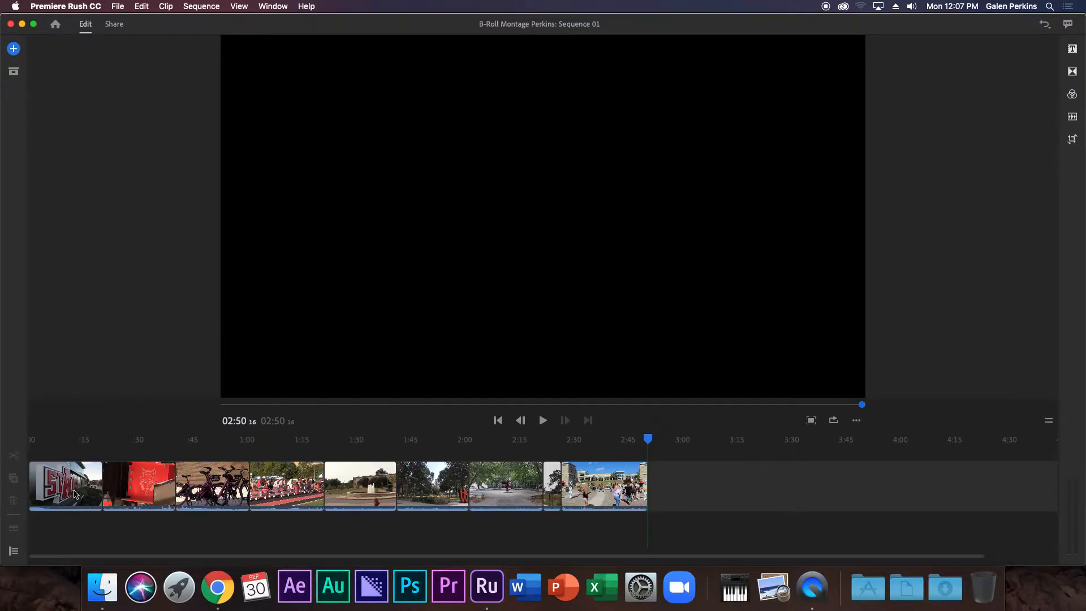
Step: Trim the STATE sign clip to about 5 seconds and the red wolf clip to about 6 seconds, and scrub through both
left_click(74, 485)
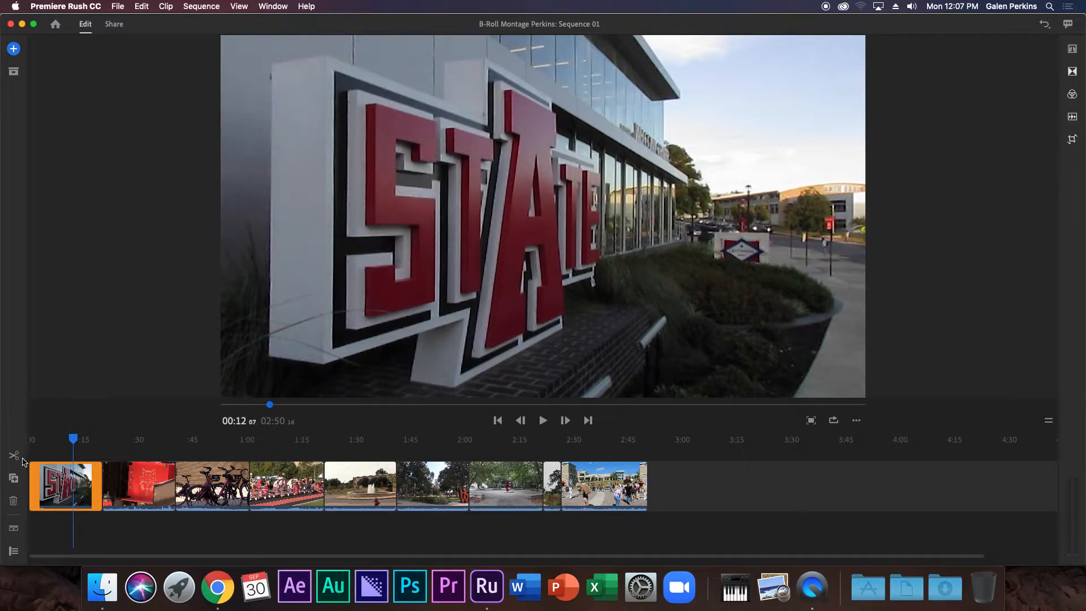
left_click_drag(32, 478, 68, 478)
left_click(68, 481)
left_click(98, 483)
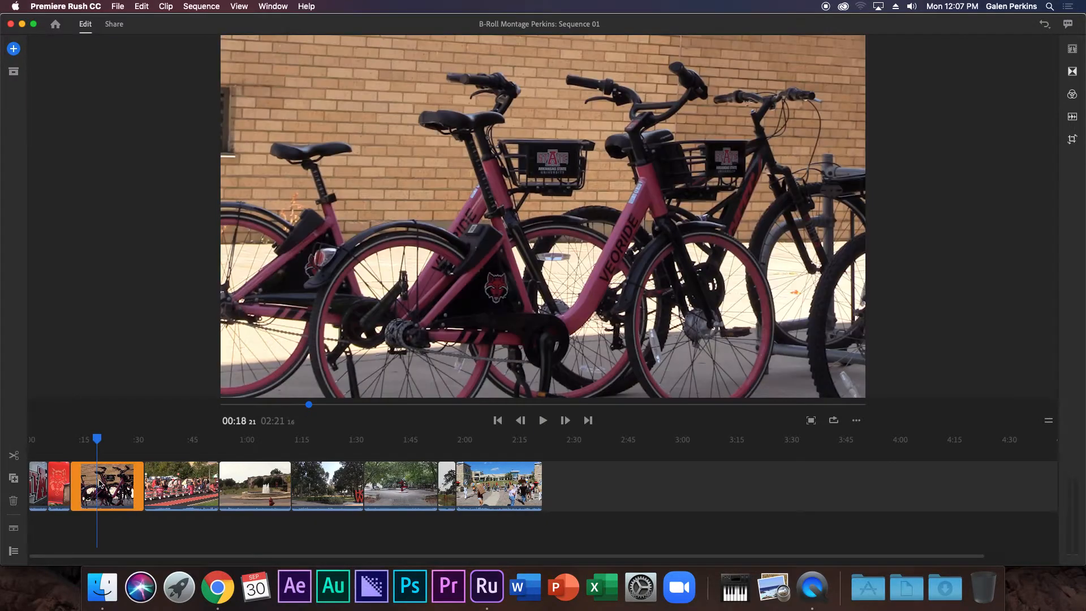
left_click(60, 482)
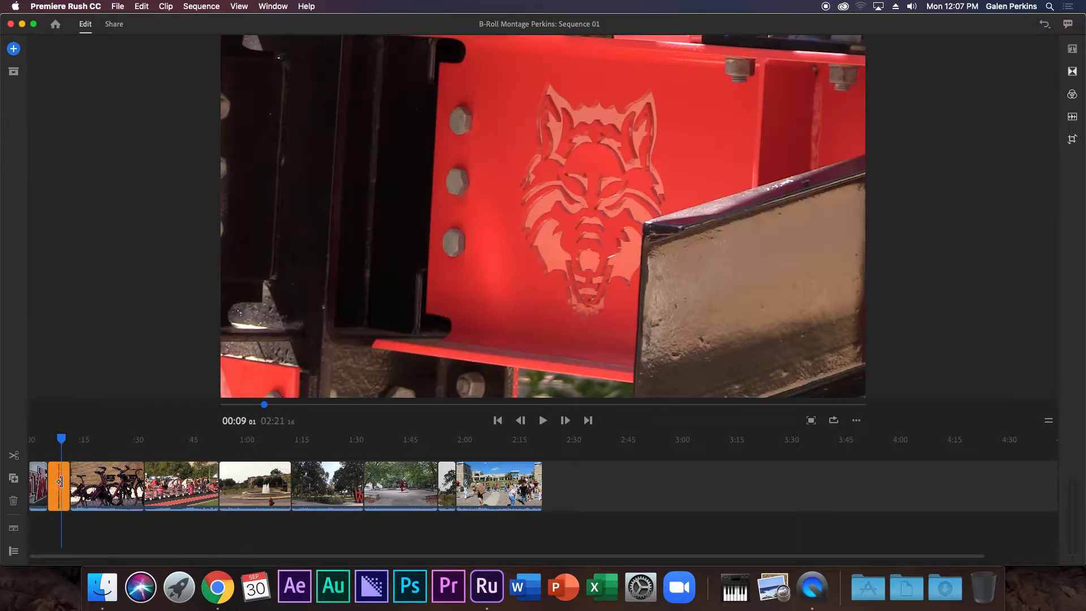
left_click(32, 482)
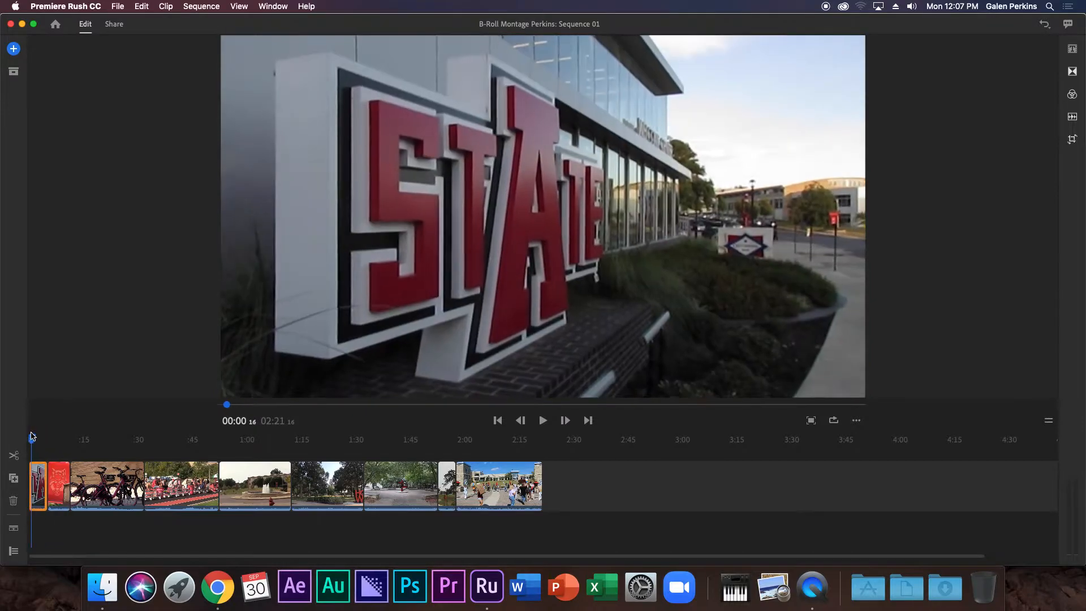
left_click(37, 438)
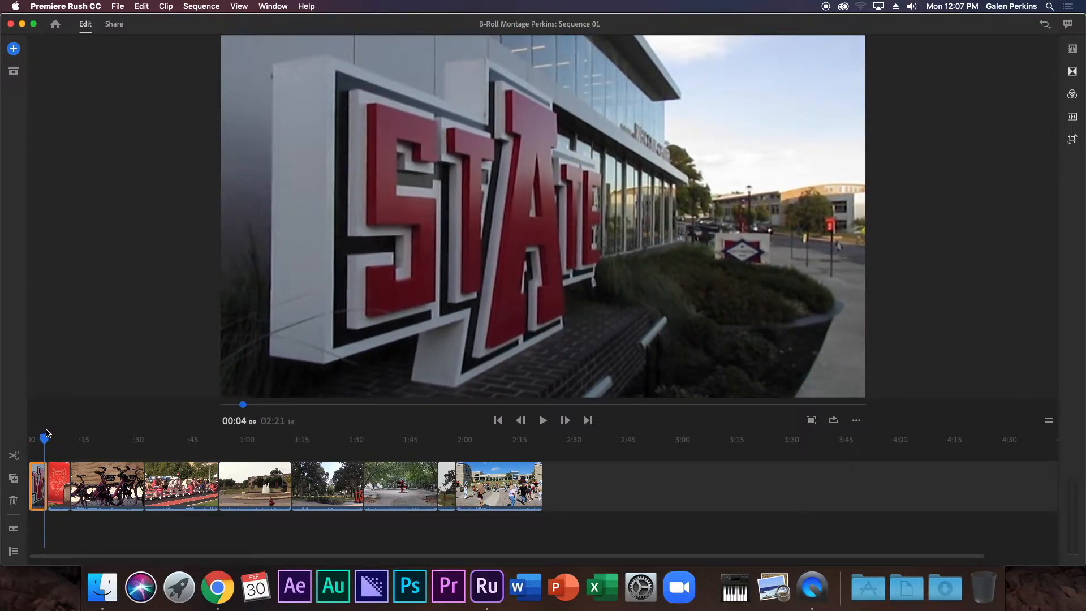
left_click_drag(40, 433, 22, 430)
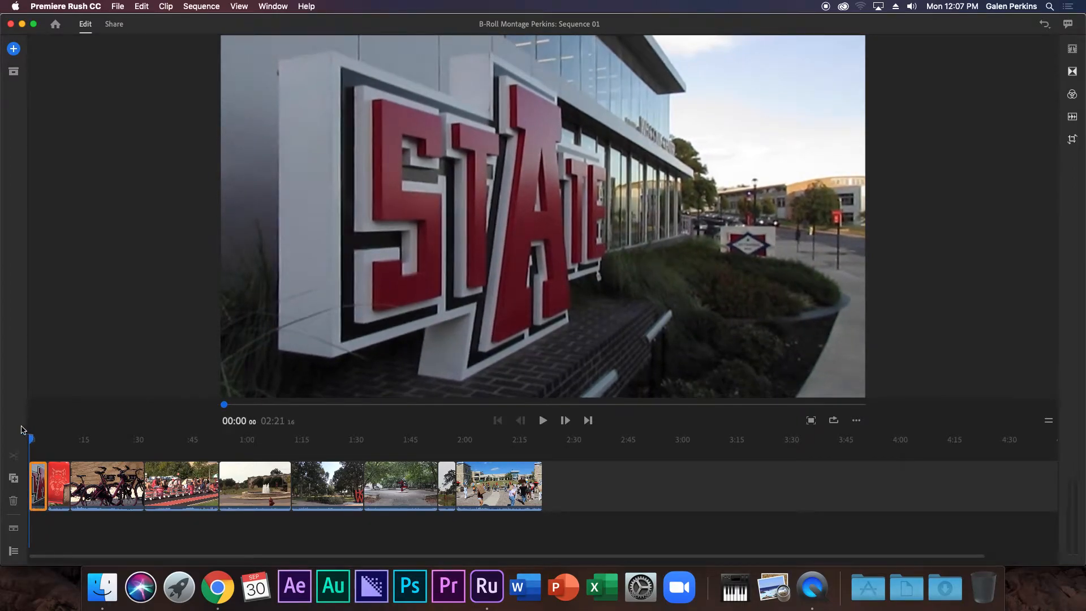
left_click_drag(30, 439, 79, 444)
Step: Trim the bikes, crowd and fountain clips to roughly 4 to 7 seconds each, and move the HOWL clip to the end of the sequence
left_click_drag(75, 484, 153, 486)
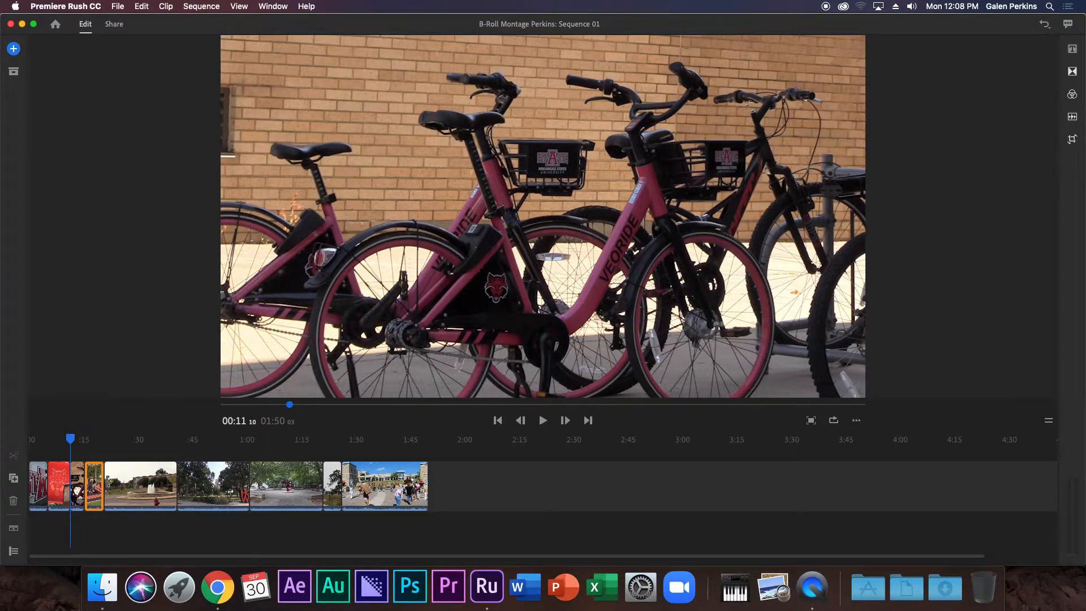
left_click_drag(108, 481, 170, 487)
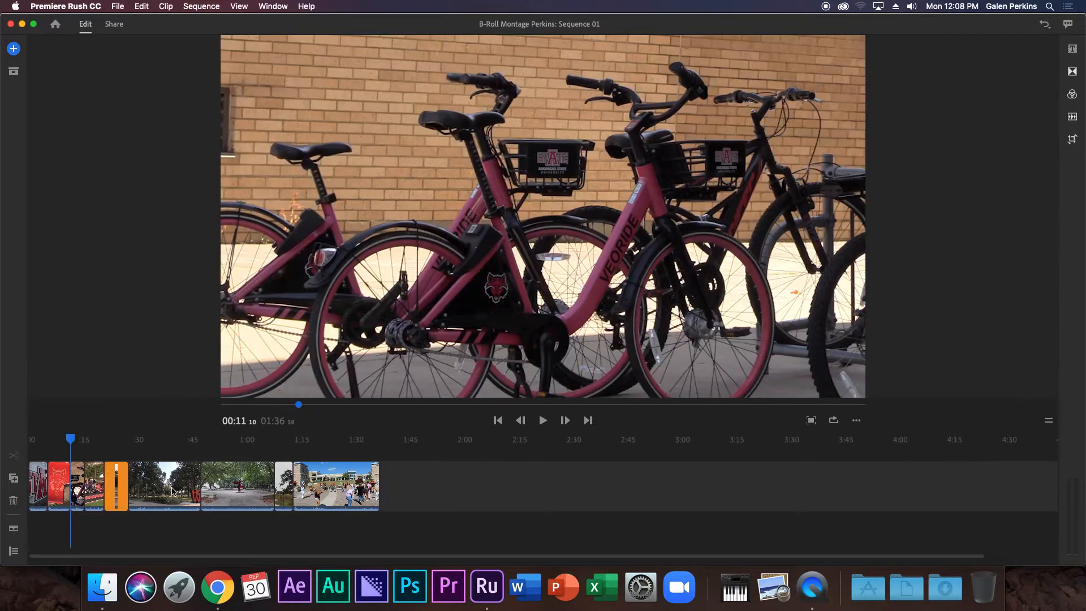
left_click(173, 488)
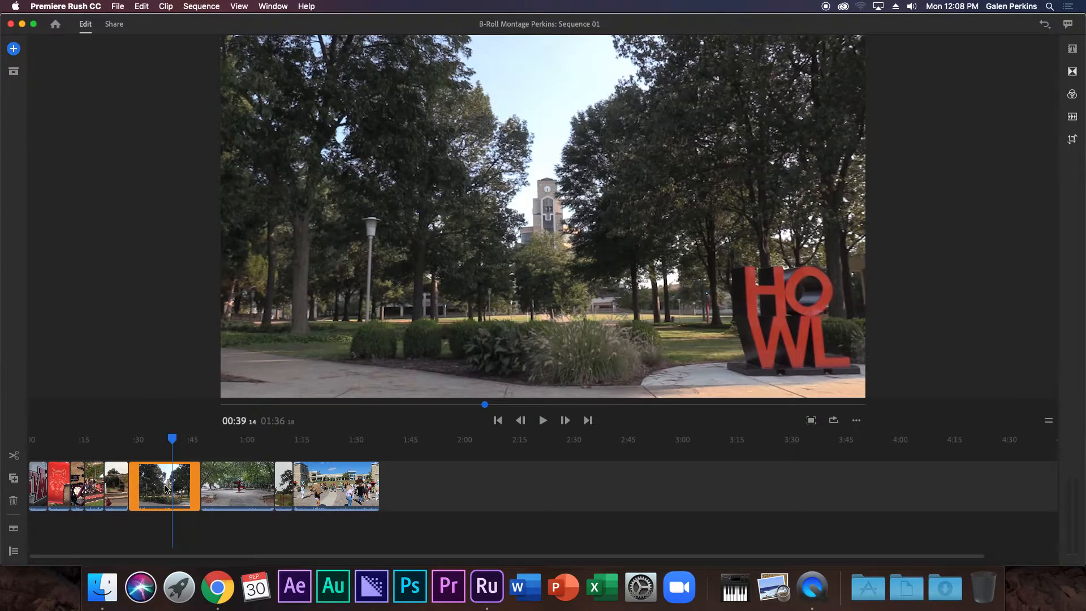
left_click_drag(162, 489, 338, 510)
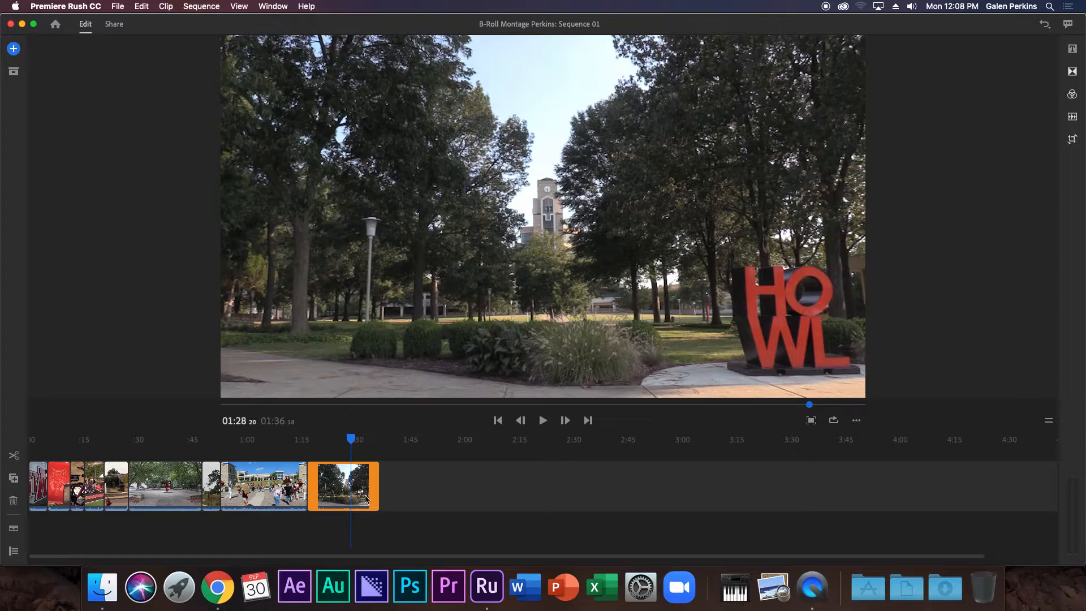
Step: Trim the red sculpture clip and the protest march clip to about 5 seconds each
left_click(164, 485)
left_click_drag(135, 486, 189, 489)
left_click(204, 488)
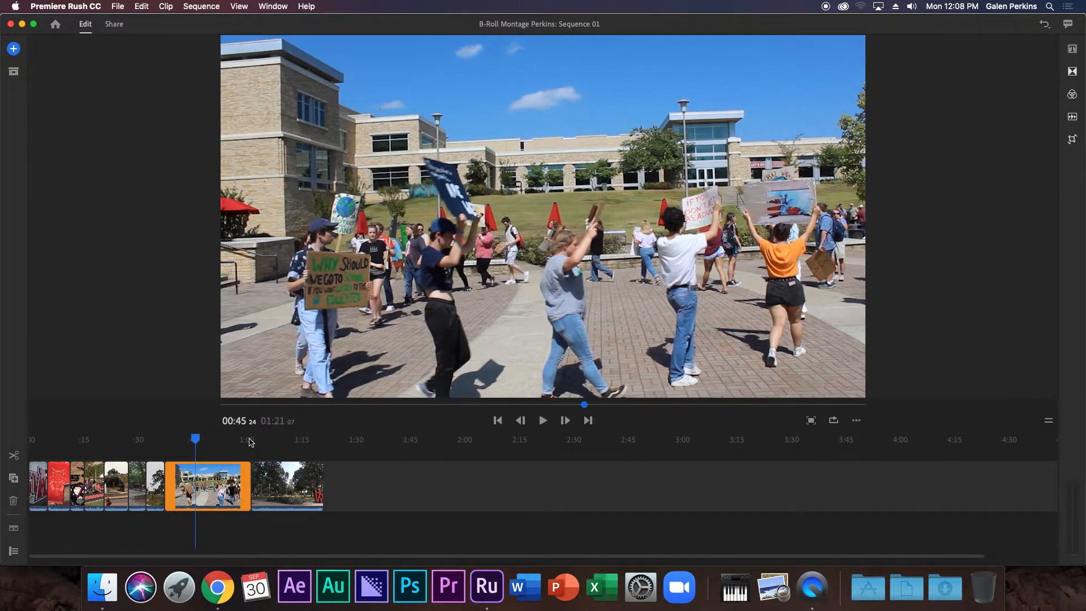
left_click(250, 439)
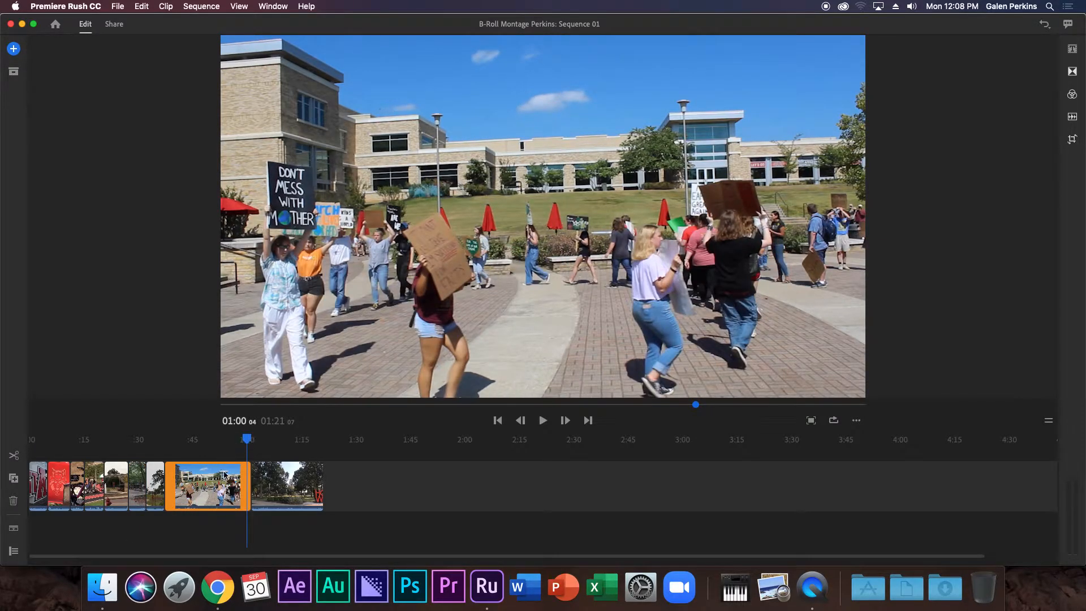
left_click_drag(244, 481, 176, 482)
Step: Trim the end of the HOWL clip to the one-minute mark so the sequence lasts about 60 seconds
left_click_drag(246, 445, 247, 443)
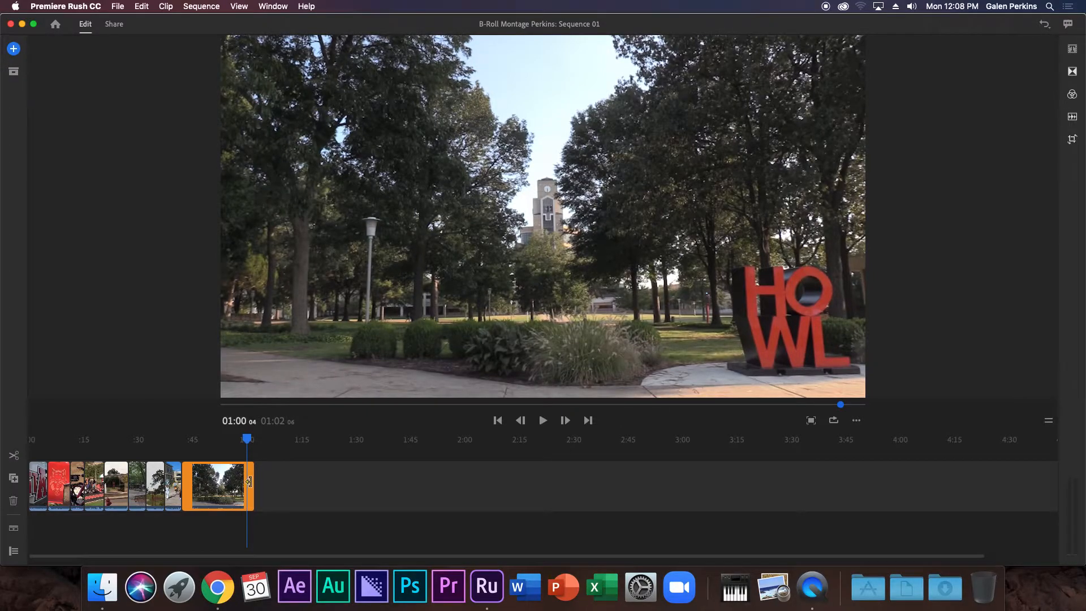
left_click_drag(250, 481, 246, 482)
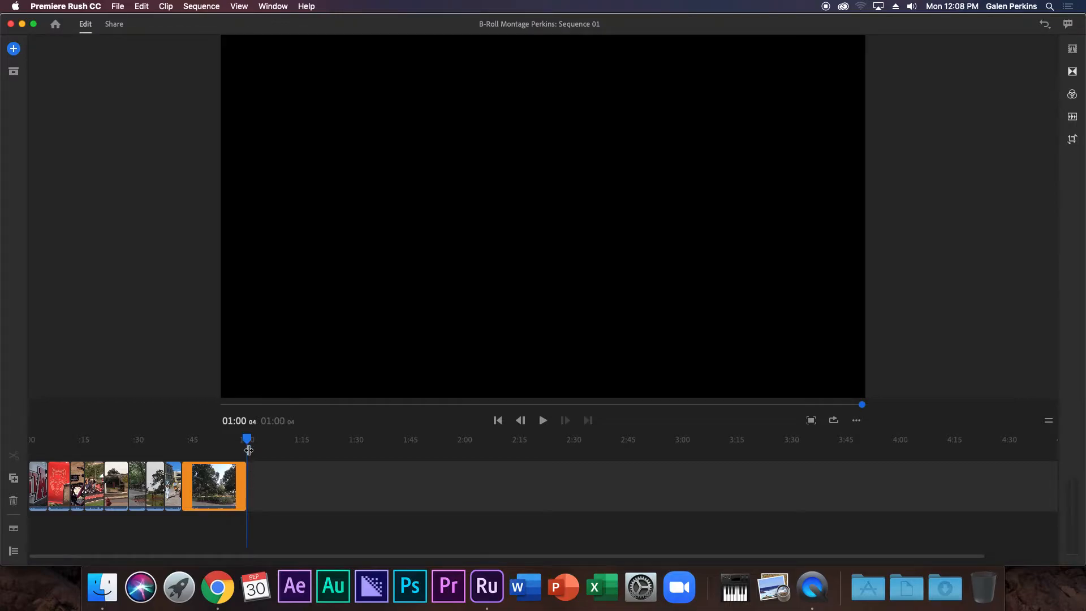
left_click_drag(249, 442, 249, 442)
left_click(250, 442)
left_click_drag(249, 441, 248, 441)
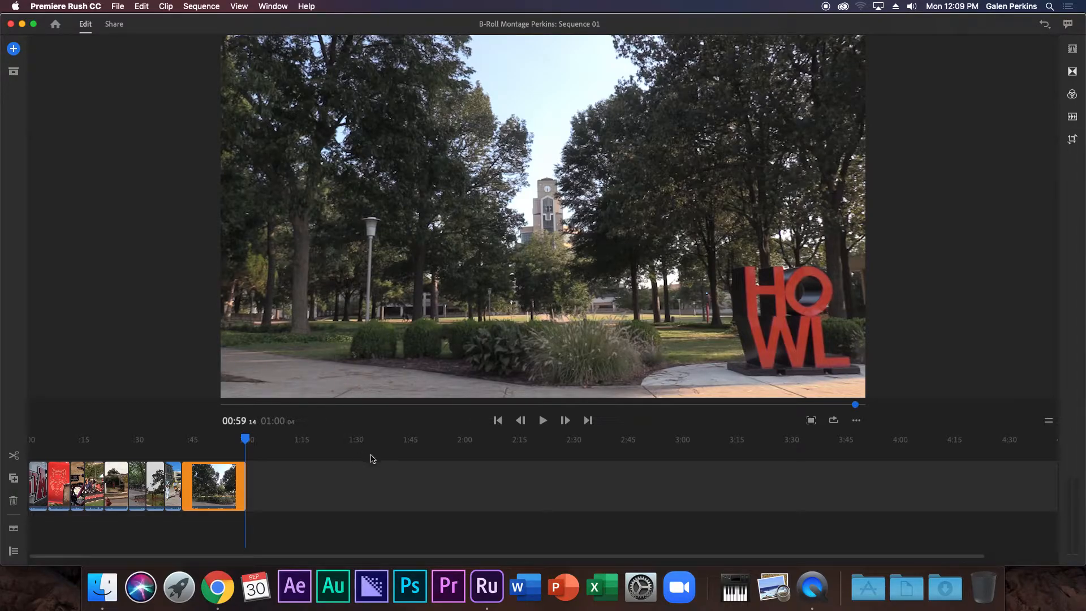
Step: Play the montage from the start through to the bikes clip
left_click_drag(246, 439, 3, 420)
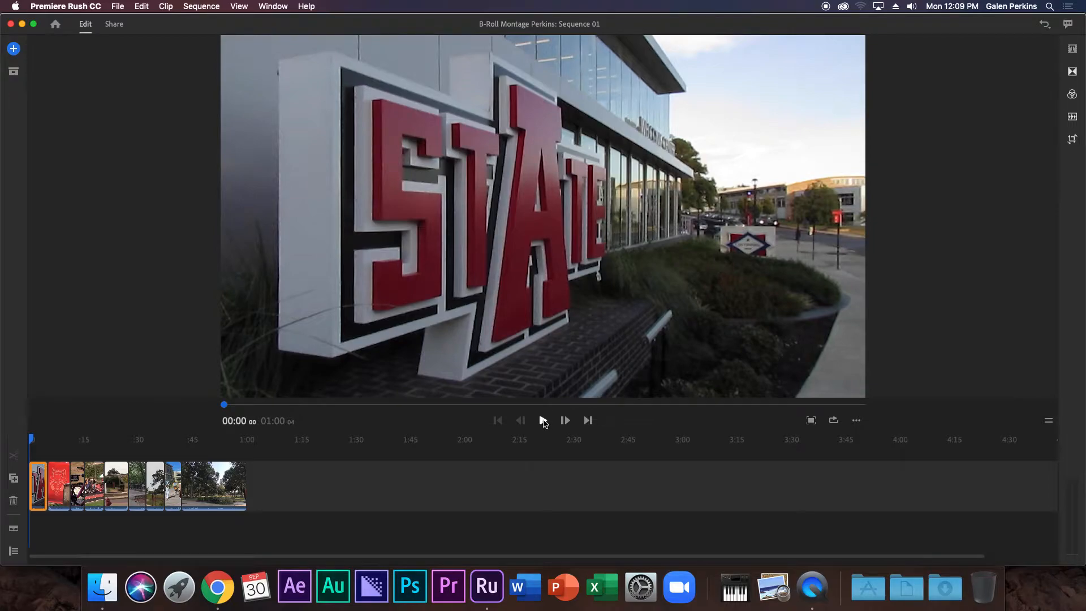
left_click(543, 421)
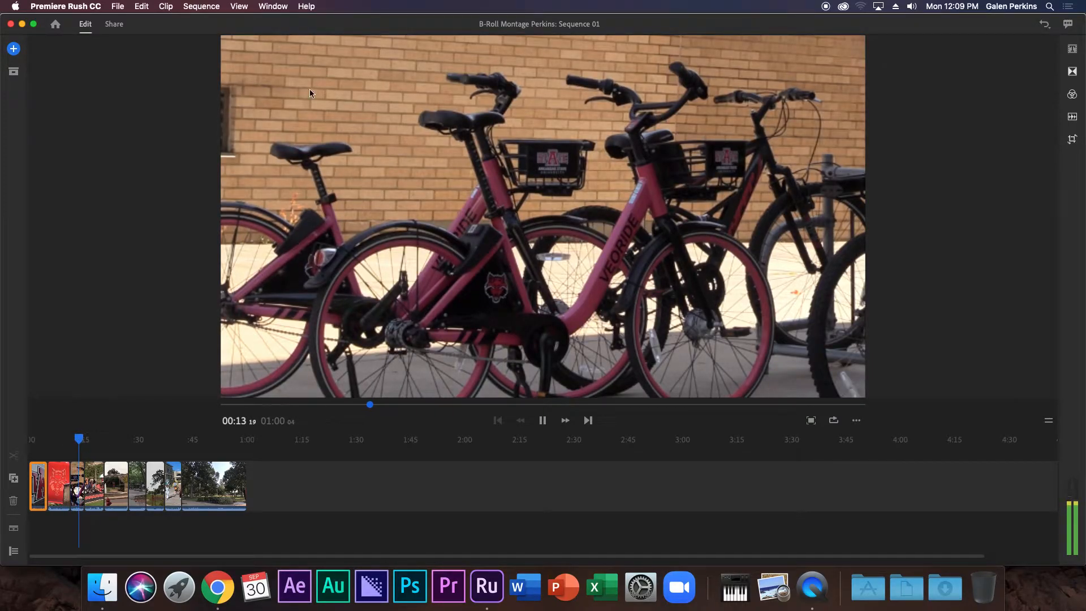
key("space")
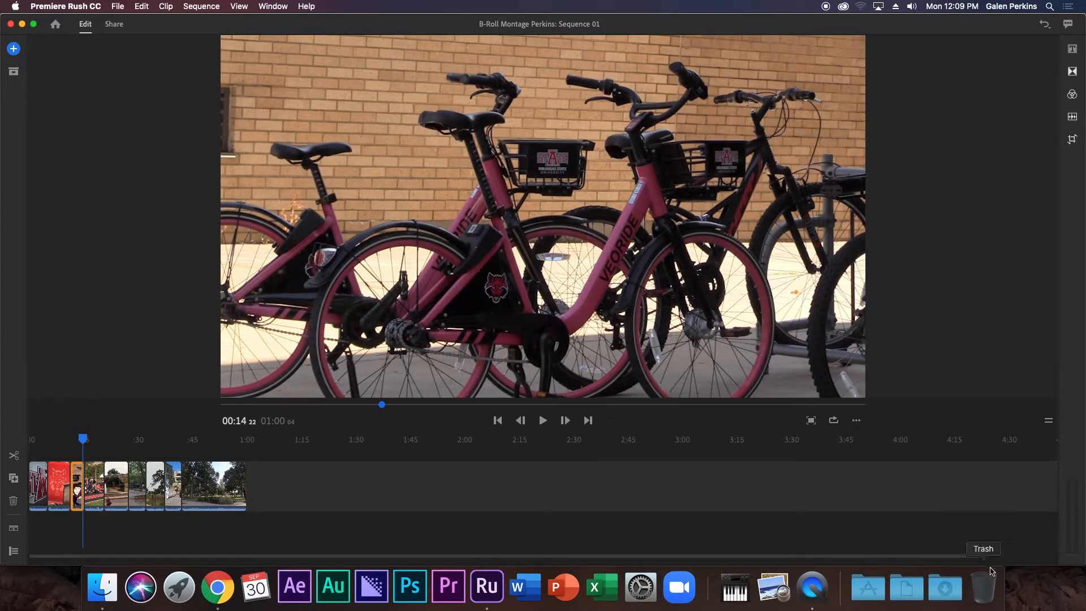
Step: Choose the Cross Dissolve transition preset for the selected bikes clip
scroll(881, 544, "up", 5)
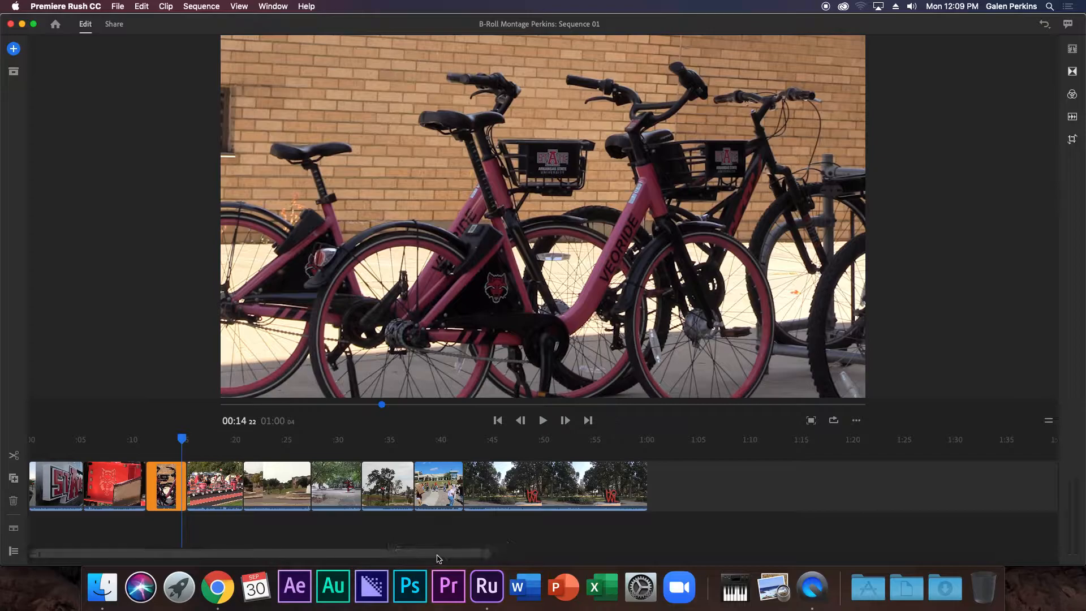
left_click(1074, 77)
left_click(1004, 118)
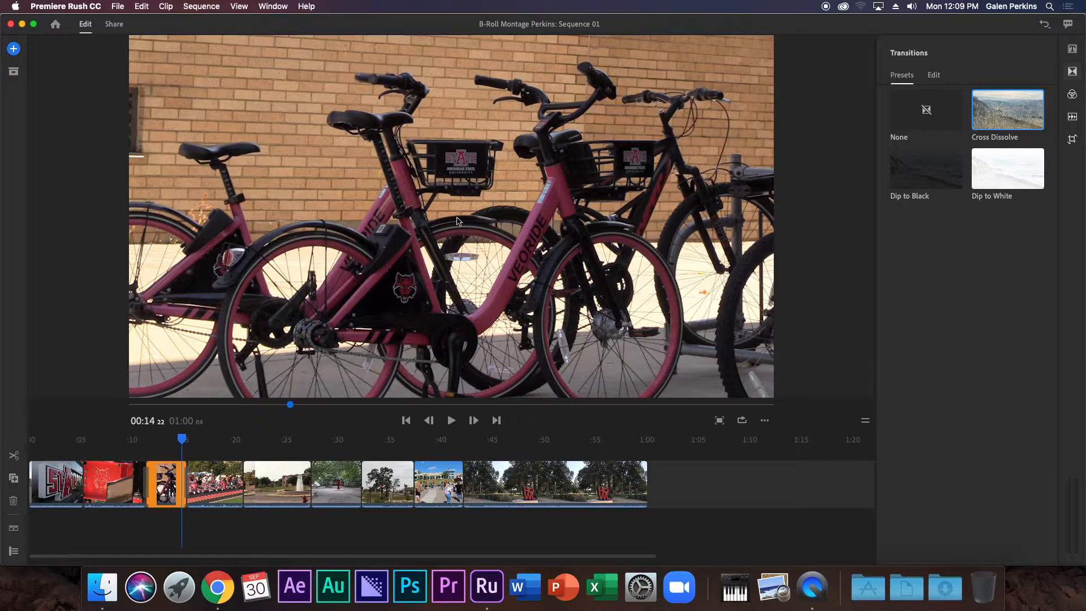
Step: Review the cross dissolve requirement in the assignment document in Chrome, and return to Premiere Rush
left_click(217, 586)
left_click_drag(318, 342, 608, 346)
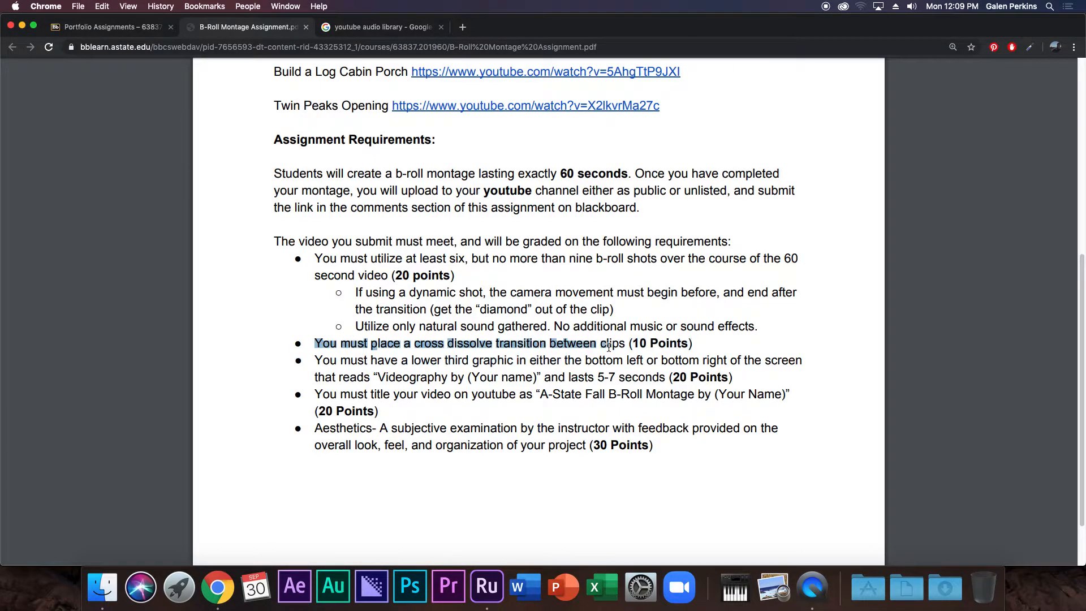
left_click(729, 335)
mouse_move(1083, 608)
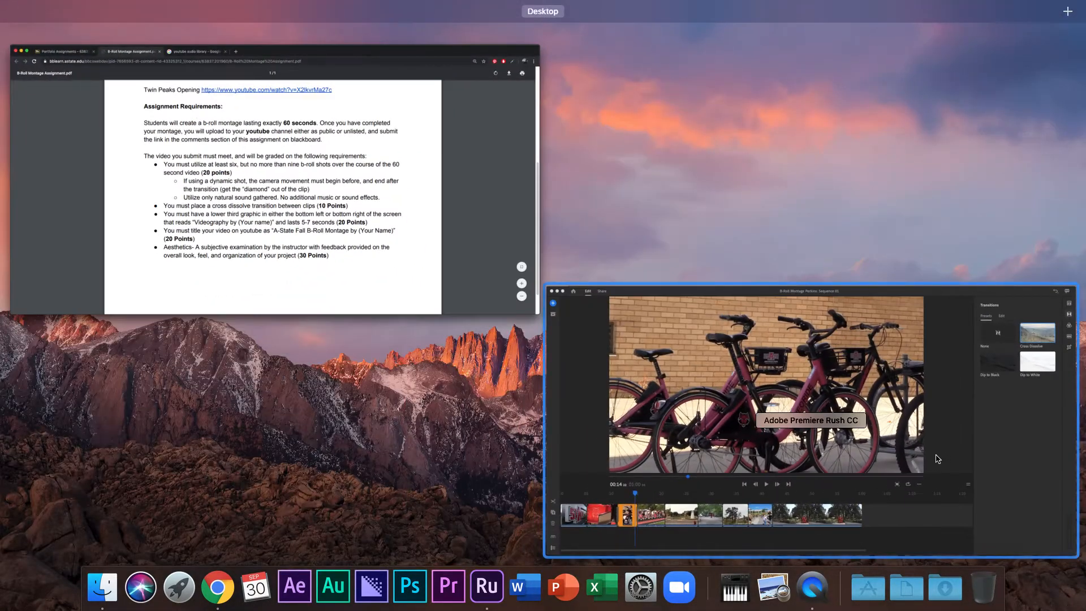
mouse_move(701, 17)
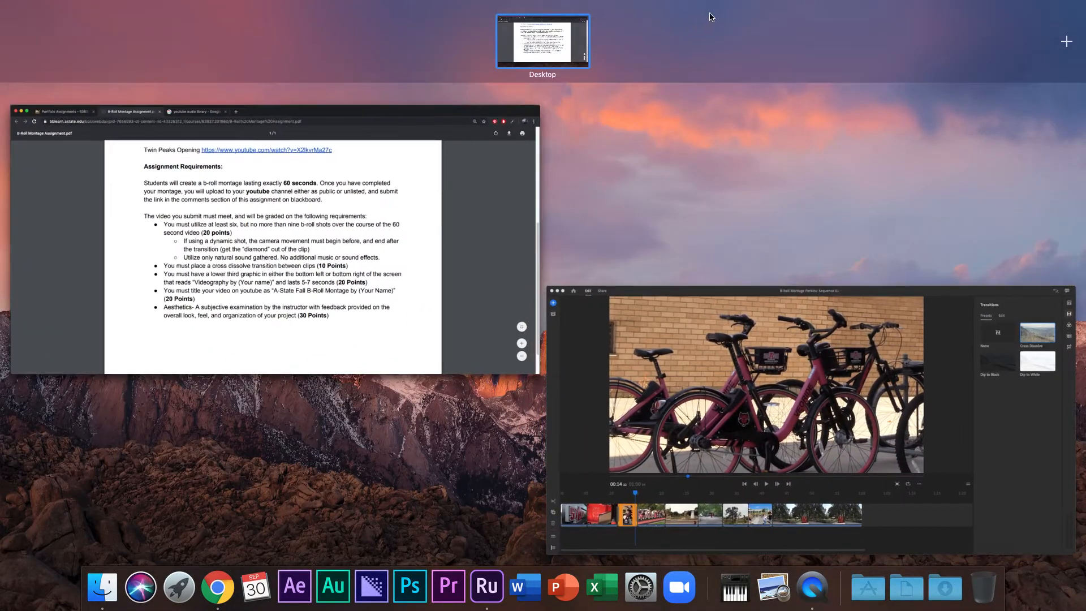
left_click(809, 396)
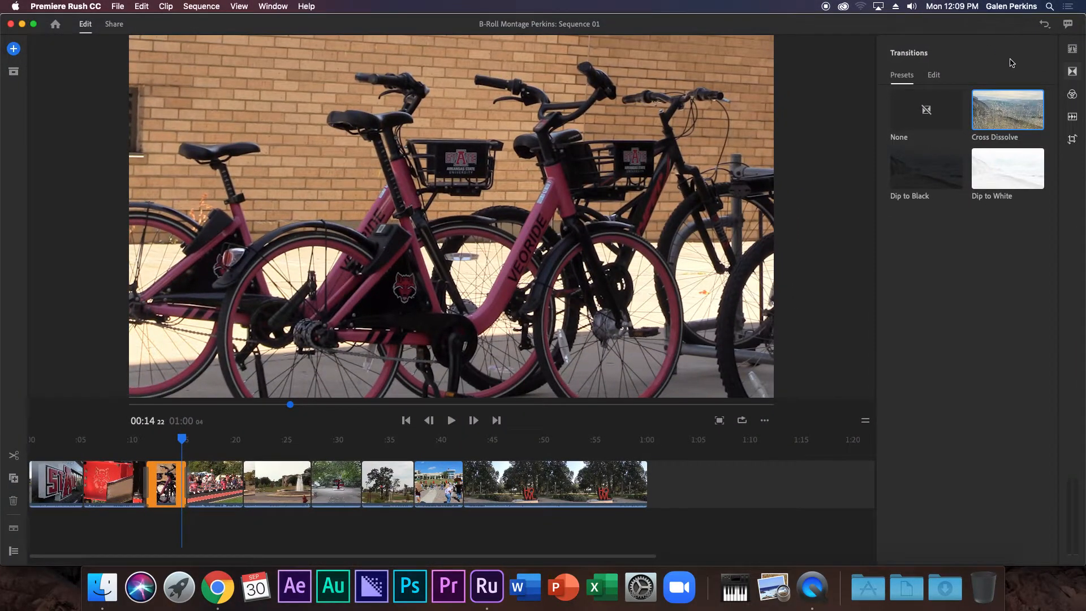
Step: Add a Cross Dissolve transition between the STATE sign clip and the red wolf clip
left_click(1078, 75)
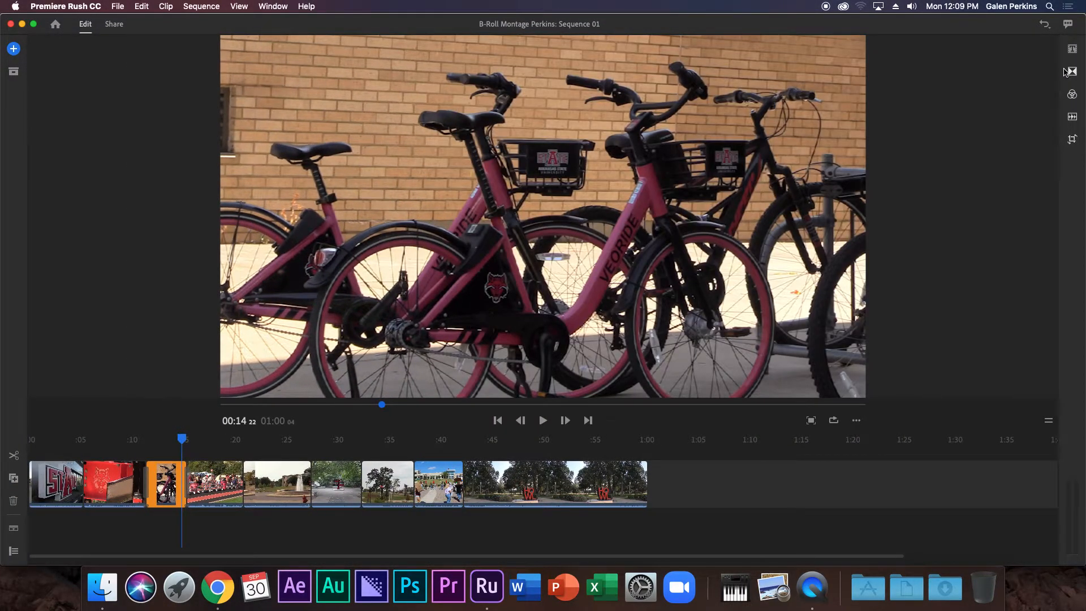
left_click(1074, 72)
mouse_move(1021, 106)
left_mouse_down()
mouse_move(303, 182)
mouse_move(143, 535)
mouse_move(111, 478)
mouse_move(84, 482)
mouse_move(98, 484)
left_mouse_up()
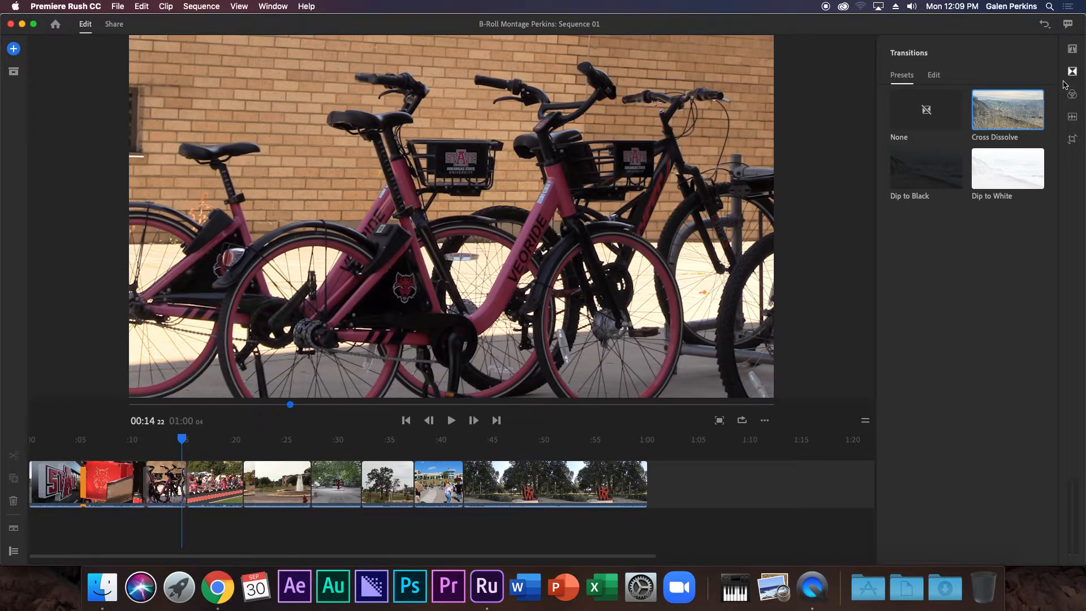
Step: Add Cross Dissolve transitions at the remaining cuts between clips, at the end of the last clip, and at the start of the first clip
mouse_move(1018, 115)
left_mouse_down()
mouse_move(805, 161)
mouse_move(257, 453)
mouse_move(196, 497)
mouse_move(148, 486)
left_mouse_up()
mouse_move(1018, 110)
left_mouse_down()
mouse_move(373, 355)
mouse_move(259, 492)
left_mouse_up()
mouse_move(1015, 103)
left_mouse_down()
mouse_move(780, 118)
mouse_move(315, 351)
mouse_move(230, 421)
mouse_move(195, 497)
mouse_move(192, 489)
left_mouse_up()
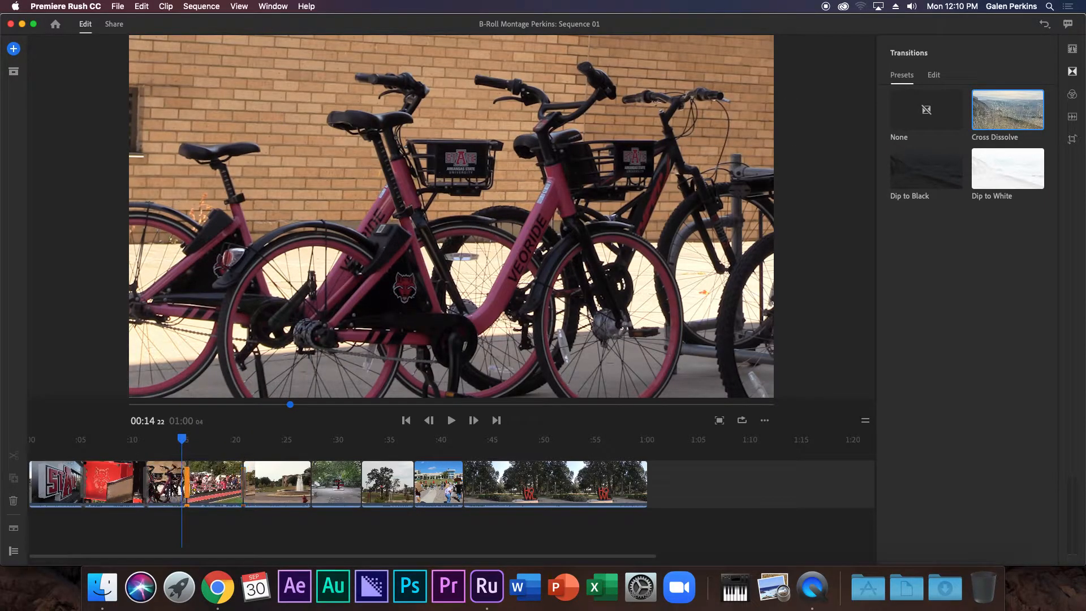
mouse_move(1008, 121)
left_mouse_down()
mouse_move(691, 310)
mouse_move(318, 465)
mouse_move(312, 491)
left_mouse_up()
mouse_move(1012, 116)
left_mouse_down()
mouse_move(836, 129)
mouse_move(371, 440)
mouse_move(362, 485)
left_mouse_up()
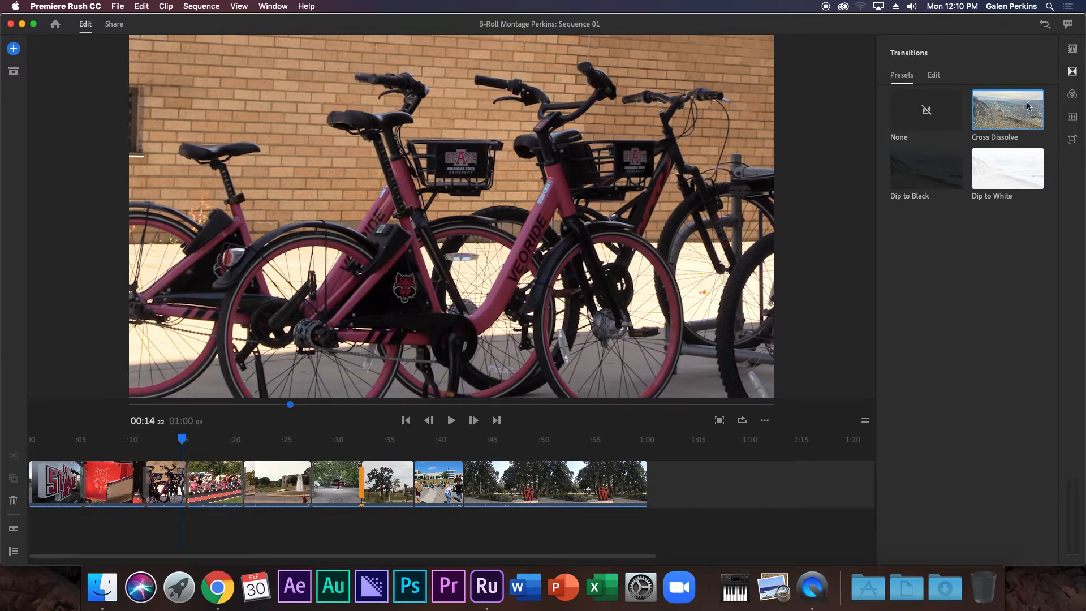
mouse_move(1028, 107)
left_mouse_down()
mouse_move(543, 328)
mouse_move(429, 484)
mouse_move(396, 483)
mouse_move(418, 488)
left_mouse_up()
mouse_move(998, 123)
left_mouse_down()
mouse_move(507, 368)
mouse_move(455, 509)
mouse_move(465, 489)
mouse_move(458, 500)
left_mouse_up()
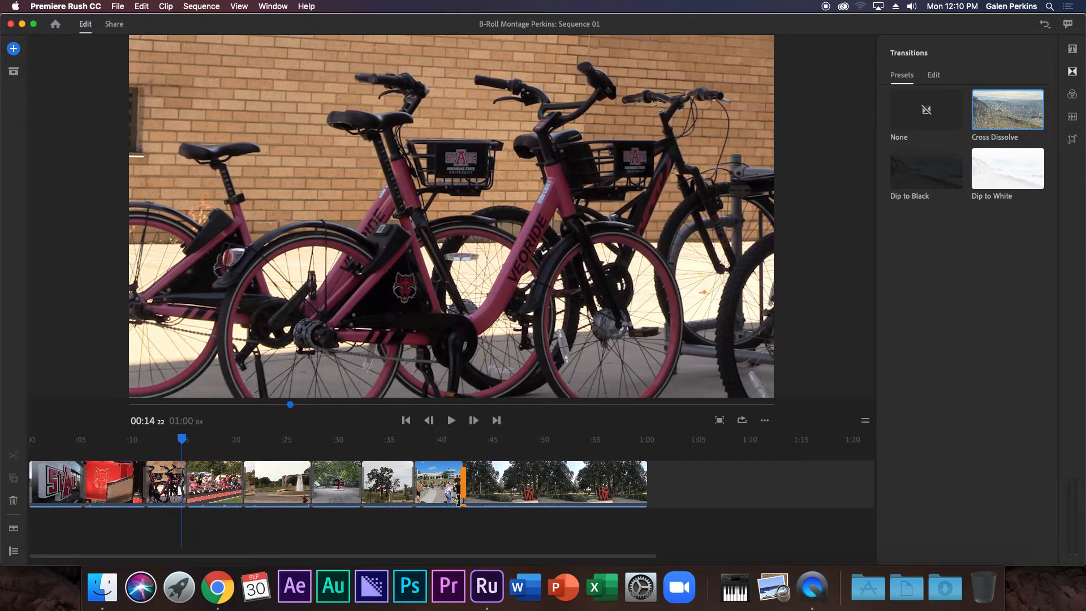
left_click_drag(1018, 120, 644, 489)
mouse_move(1017, 109)
left_mouse_down()
mouse_move(453, 187)
mouse_move(73, 509)
mouse_move(44, 498)
left_mouse_up()
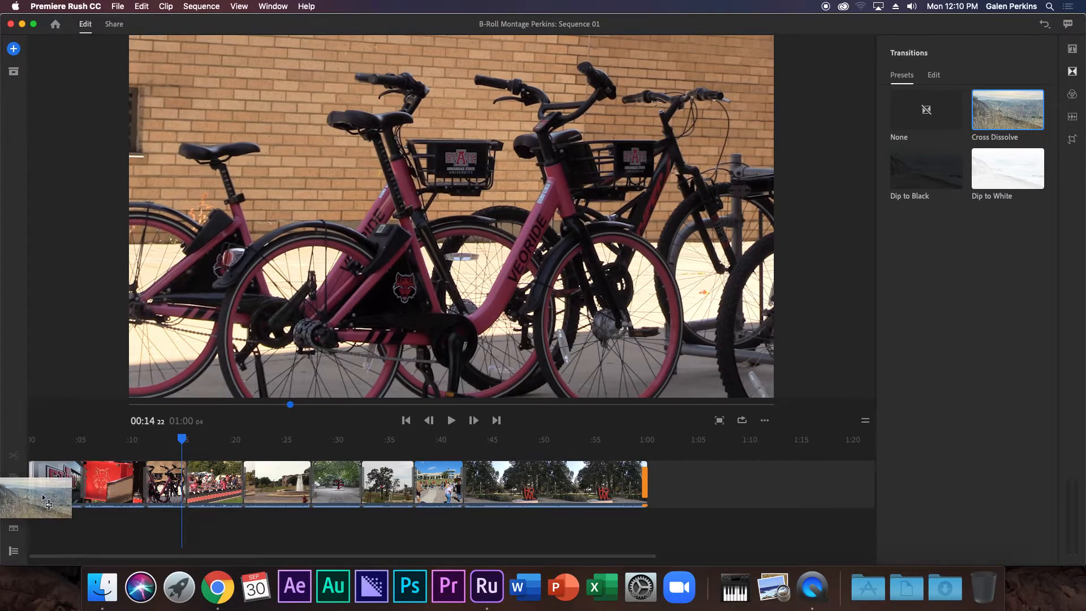
Step: Preview the cross dissolves at the sequence start and around the red wolf and bikes clips
left_click_drag(181, 440, 2, 420)
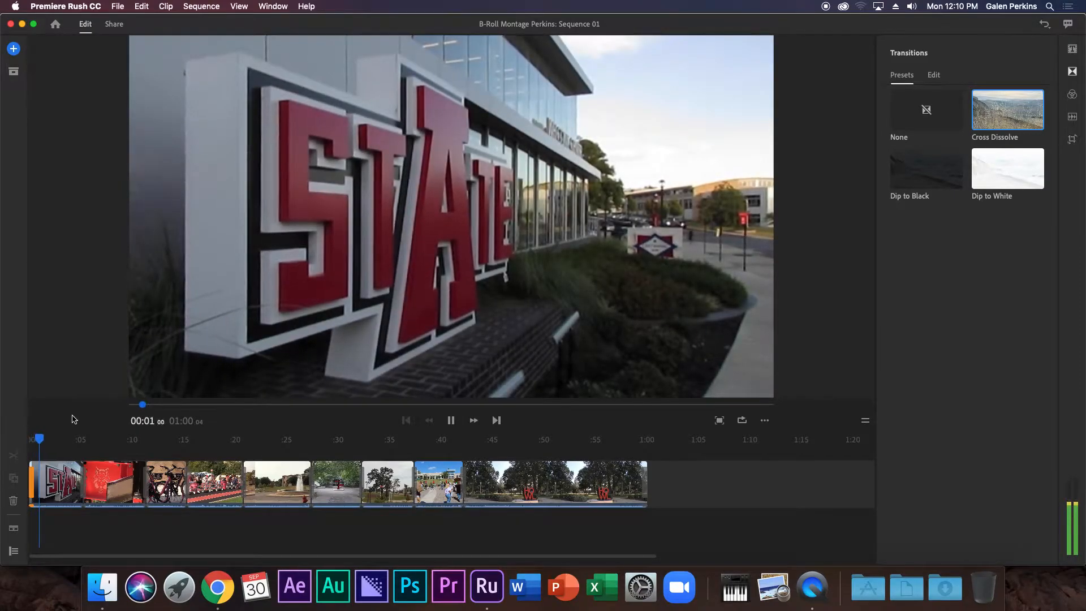
left_click(73, 441)
key("space")
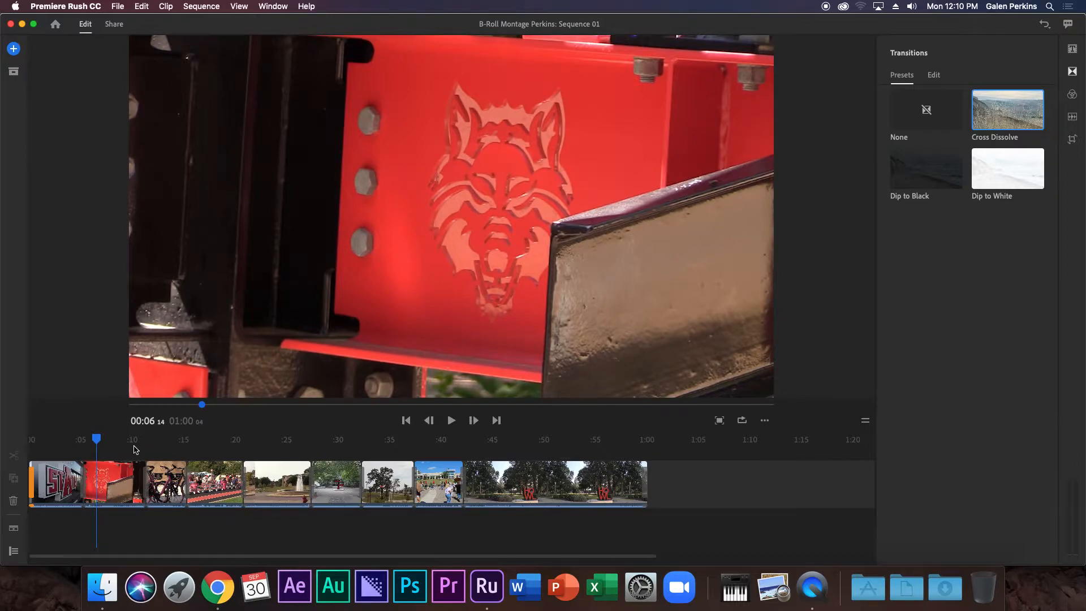
left_click(142, 447)
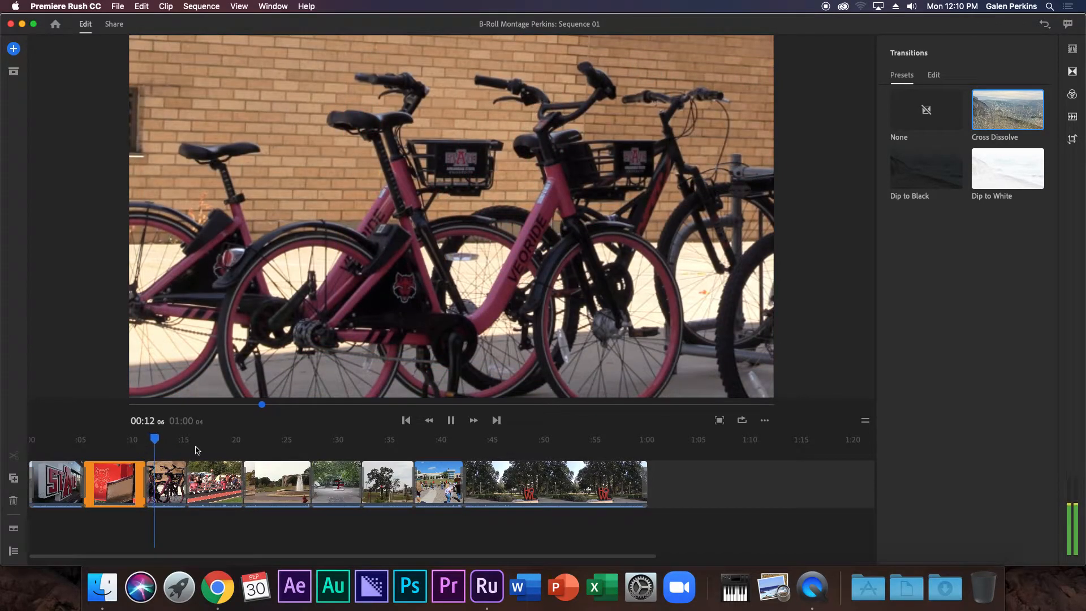
left_click(175, 446)
key("space")
key("space")
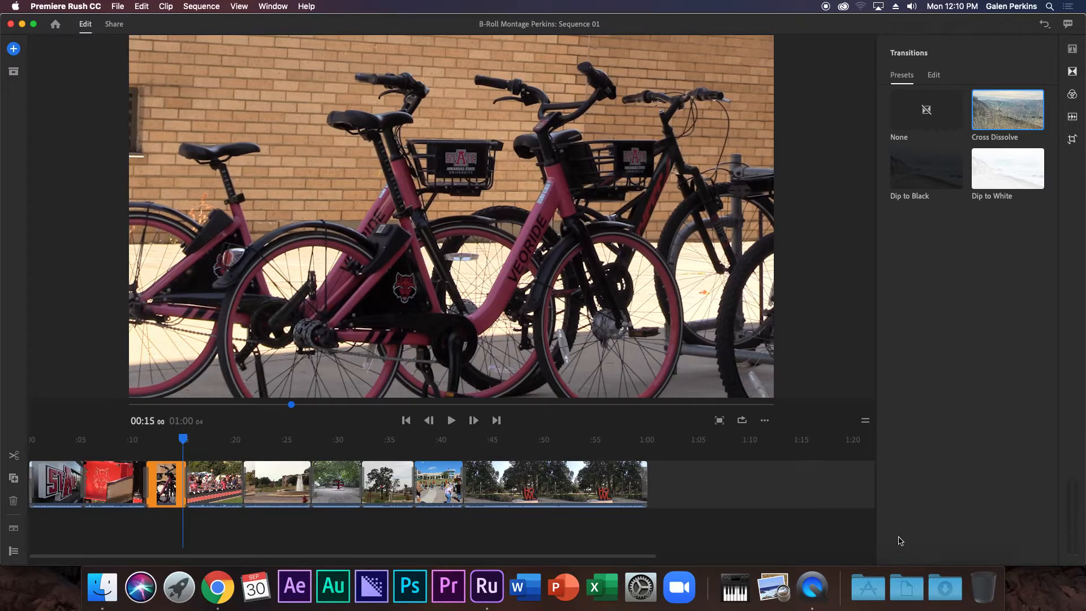
Step: Check the lower third graphic requirement in the assignment document in Chrome, and return to Premiere Rush
key("ctrl+Up")
left_click(283, 264)
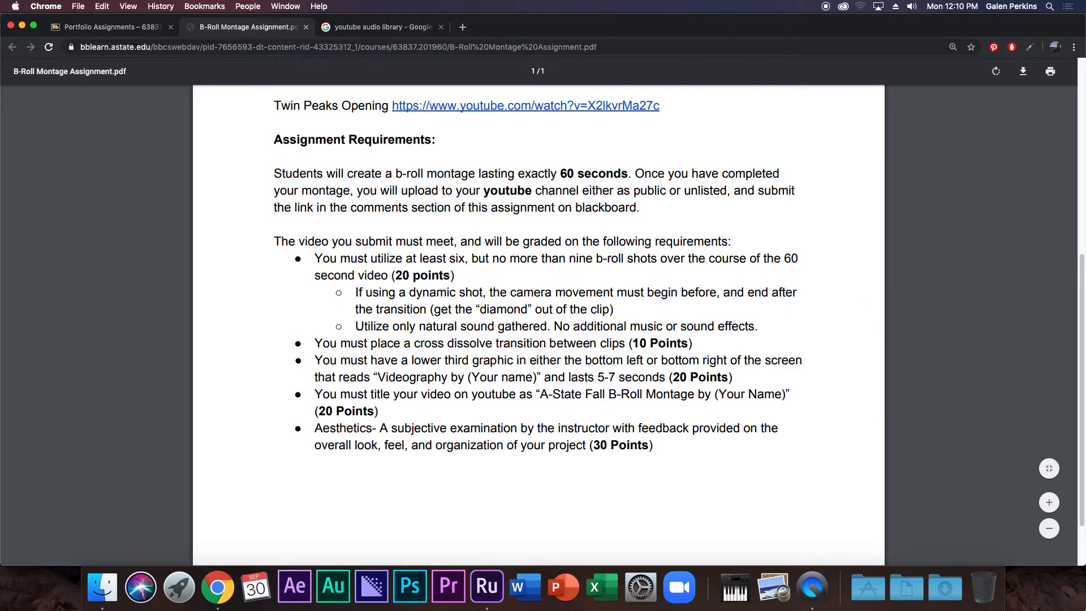
key("ctrl+Up")
left_click(781, 399)
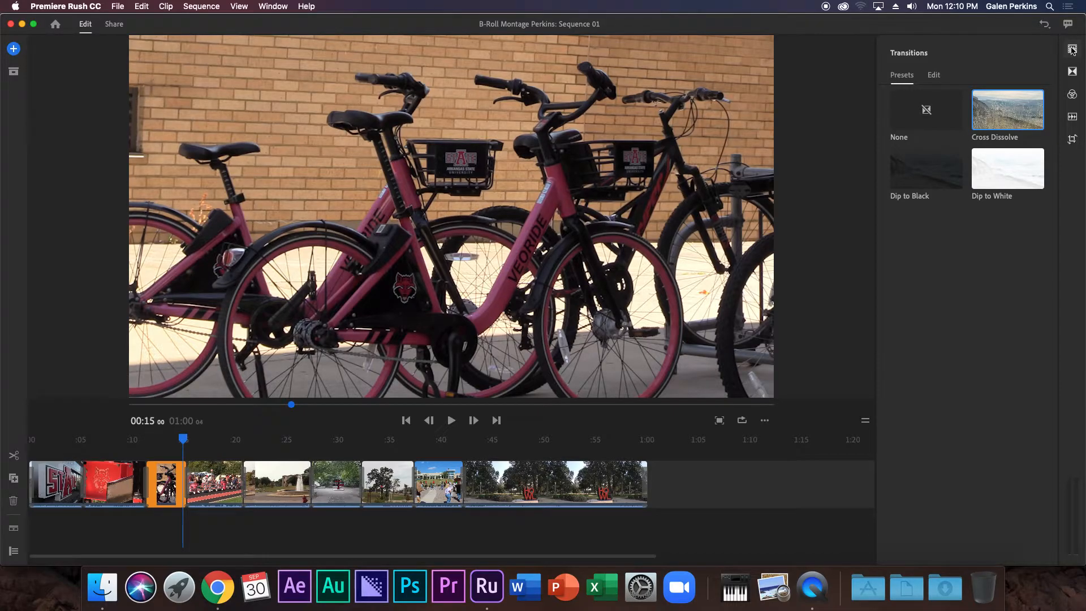
Step: Open the title templates and find the Orange Sherbet styles
left_click(1072, 49)
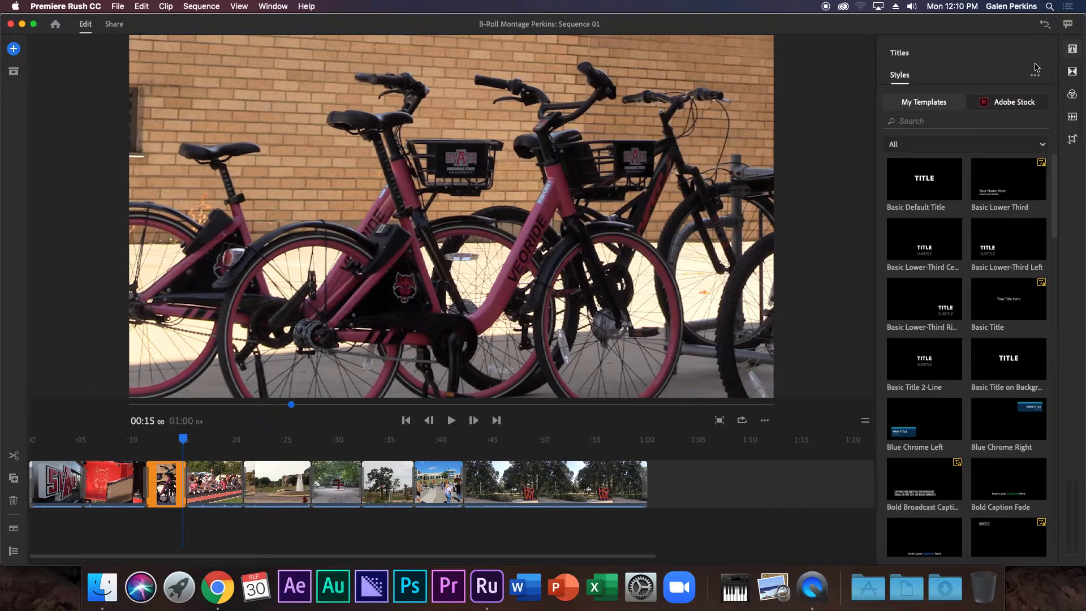
left_click_drag(1054, 189, 1059, 383)
left_click_drag(1056, 390, 1056, 447)
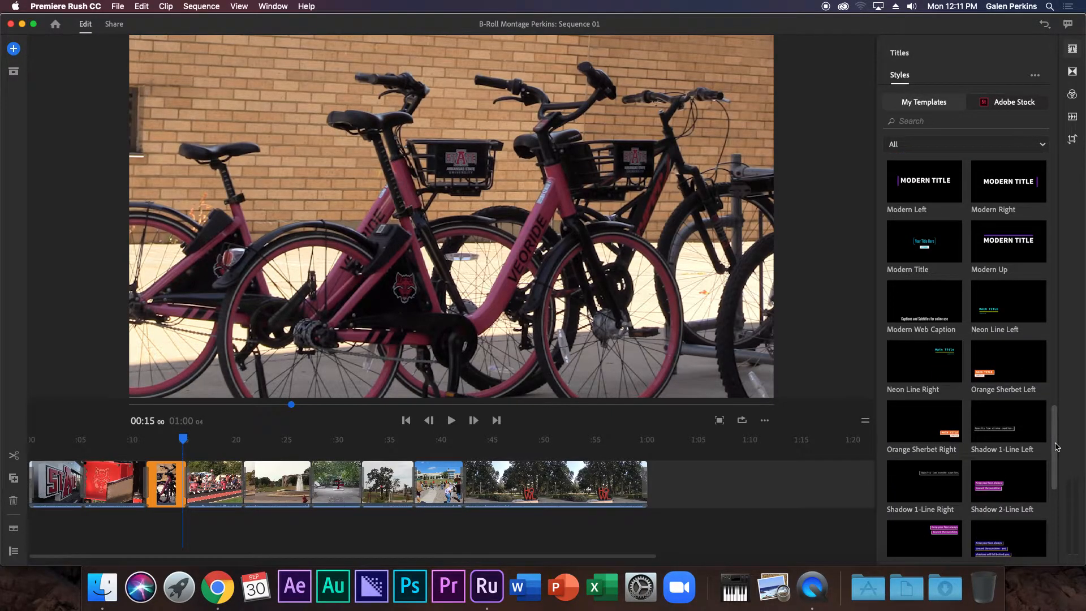
scroll(1057, 447, "down", 3)
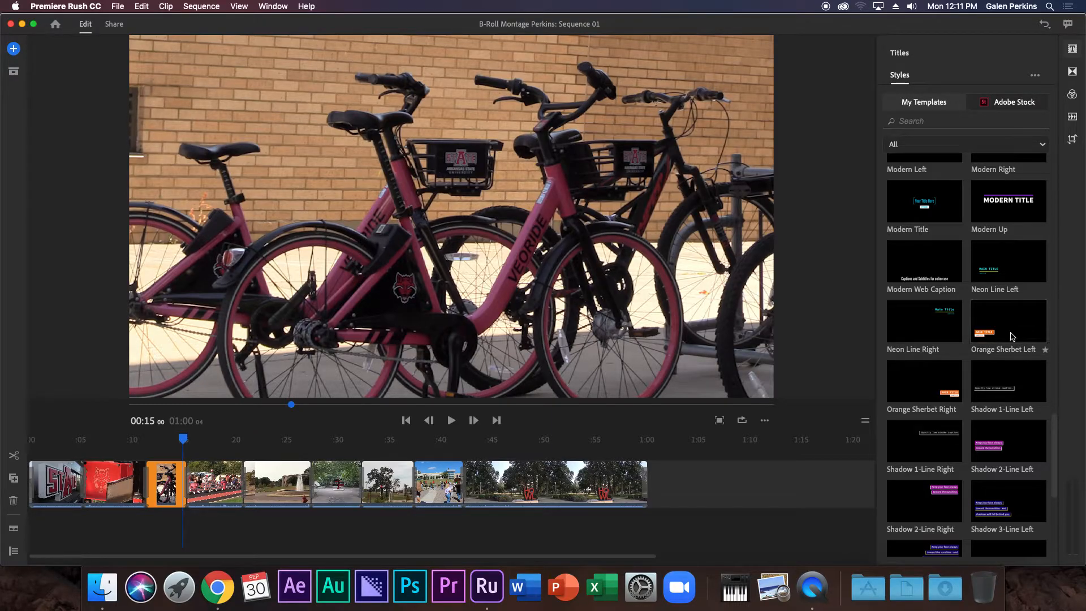
Step: Try the Orange Sherbet Left title above the STATE sign clip, and remove it
left_click_drag(1012, 335, 43, 452)
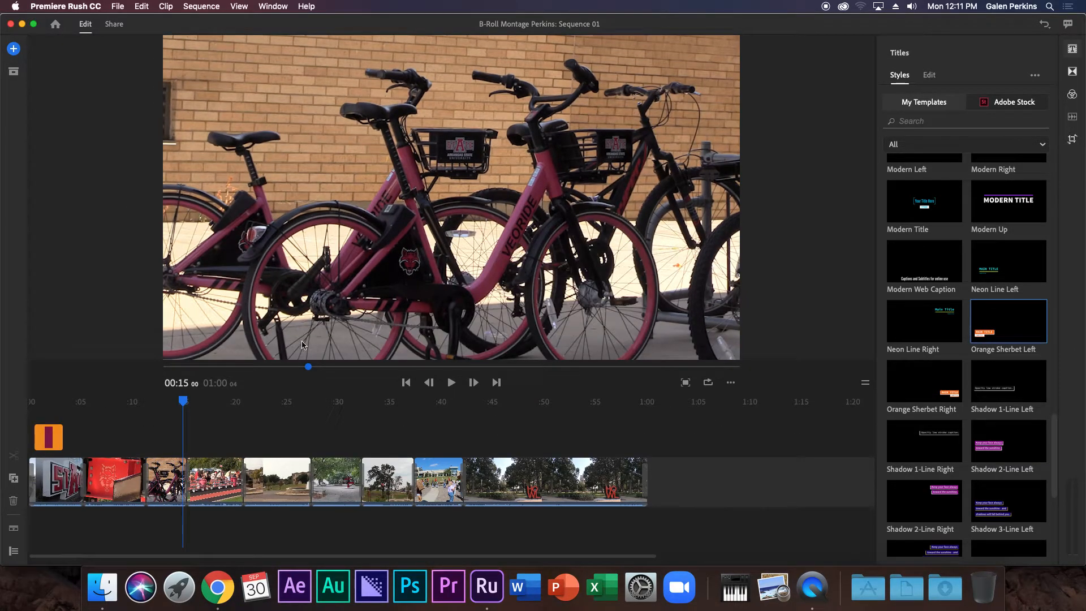
left_click_drag(182, 400, 48, 398)
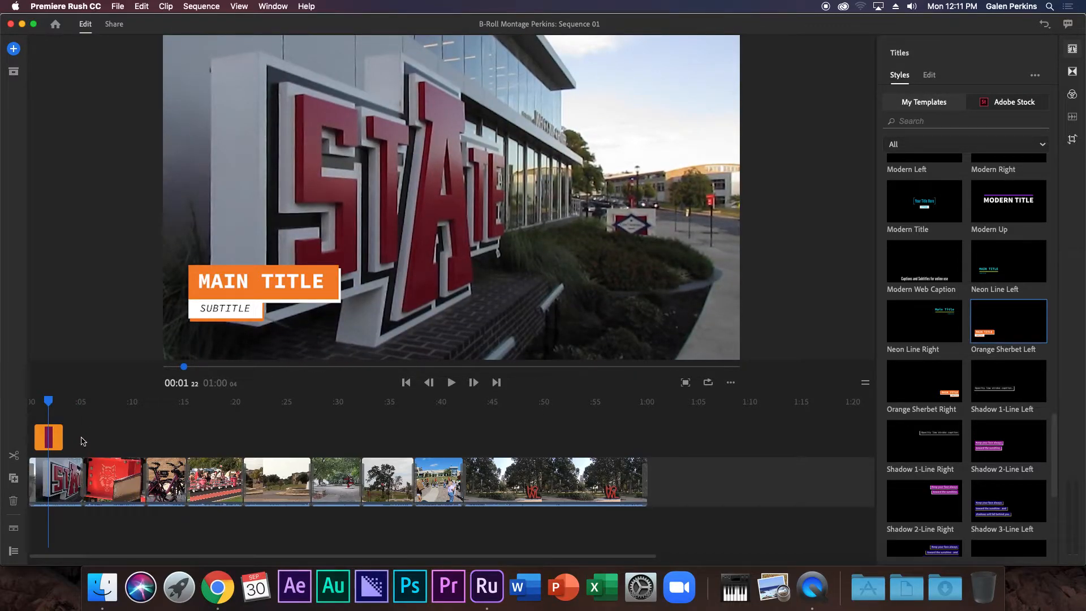
key("Delete")
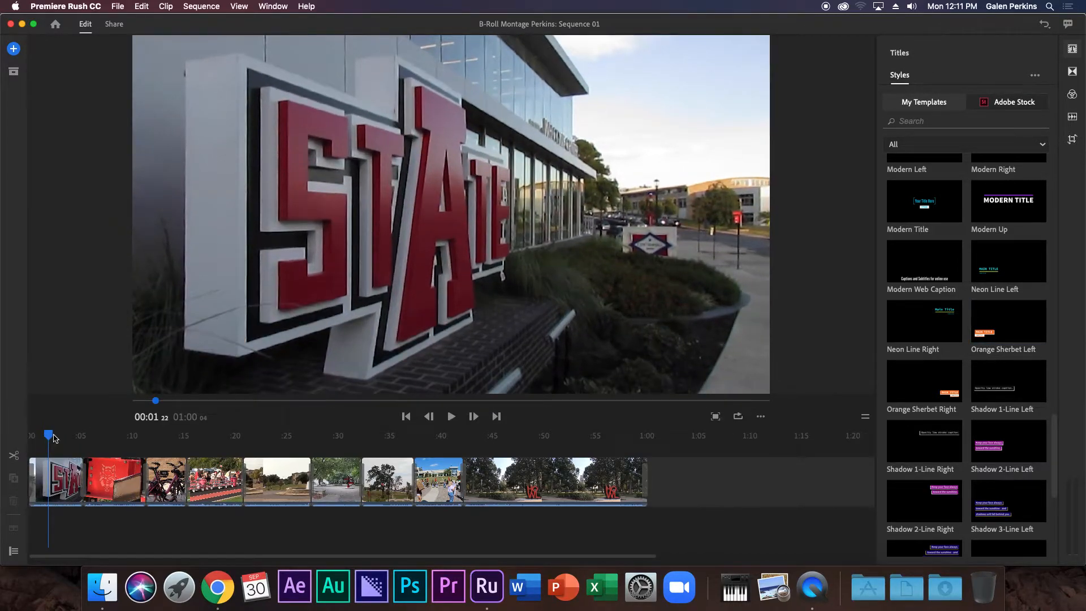
Step: Add the Orange Sherbet Right title above the STATE sign clip and set its main title to "A-STATE"
left_click_drag(942, 382, 74, 437)
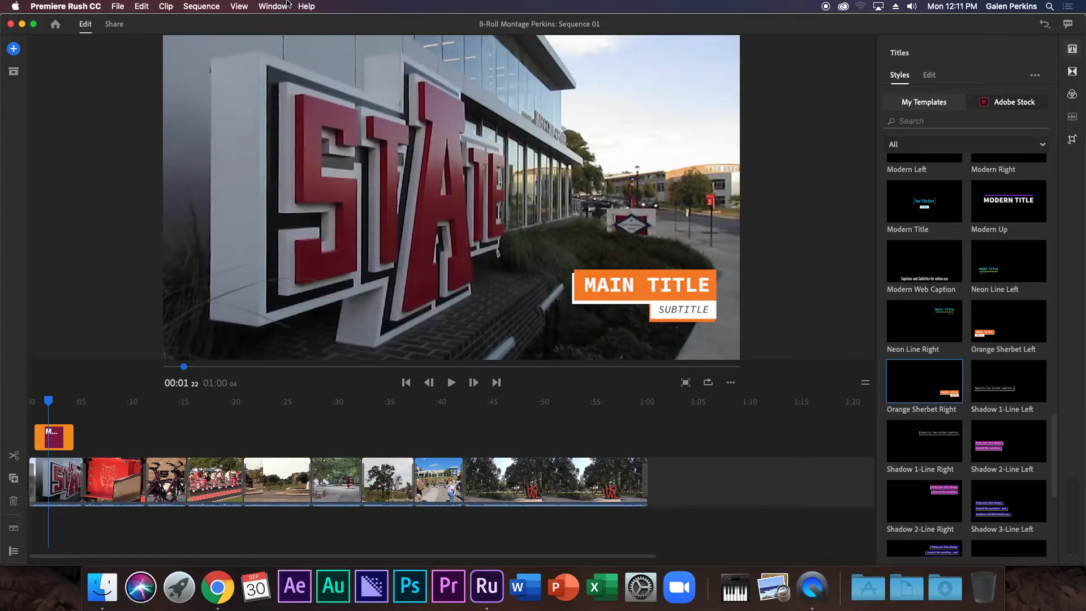
double_click(677, 286)
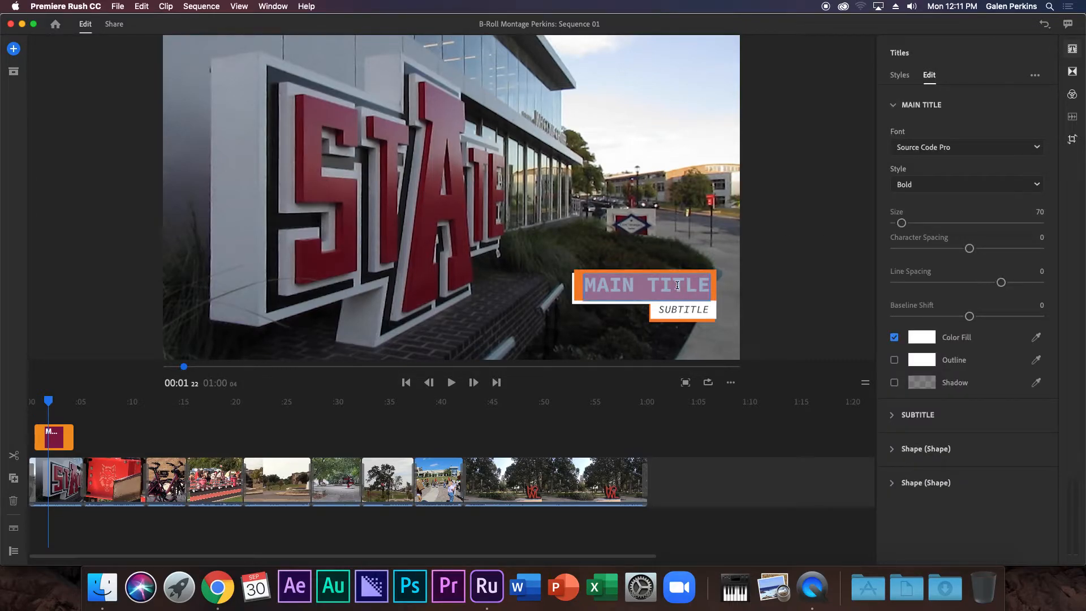
key("BackSpace")
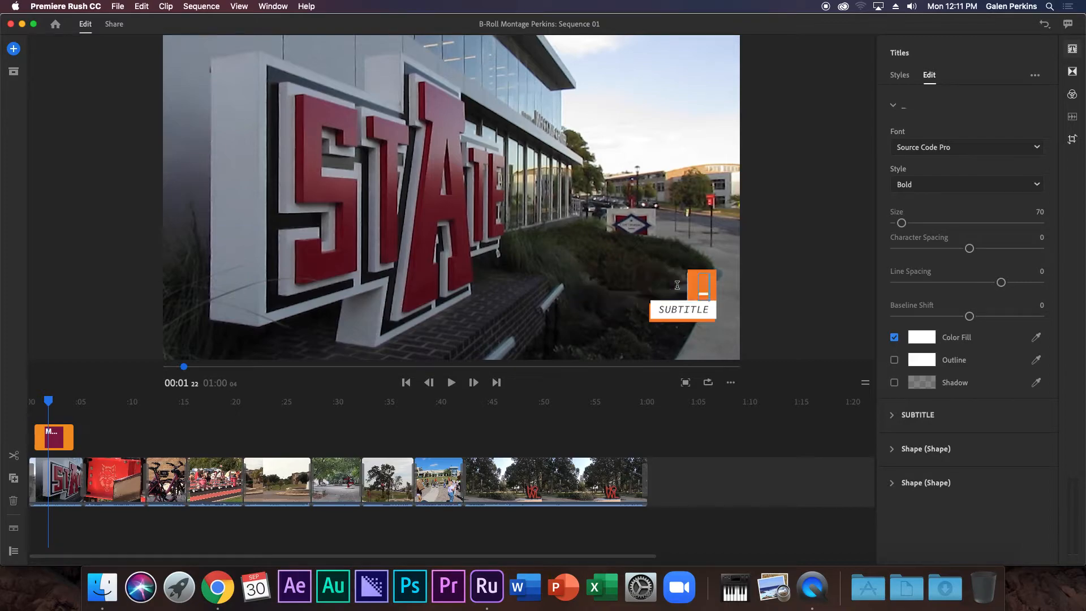
type("A-State")
key("BackSpace")
key("BackSpace")
key("BackSpace")
key("BackSpace")
key("BackSpace")
type("STATE")
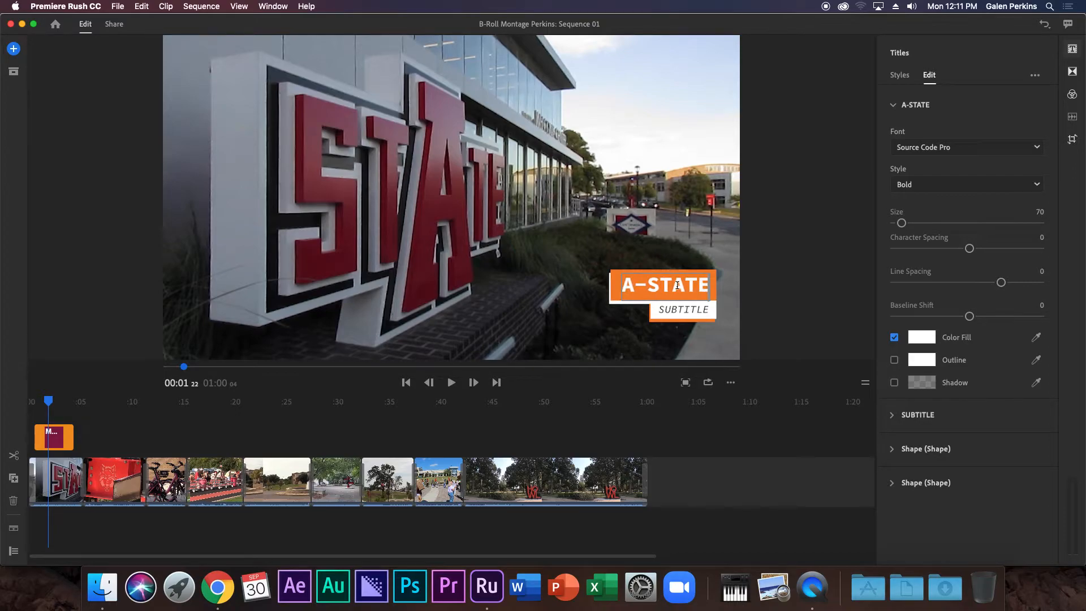
Step: Try extending the main title to "A-STATE IN FALL", and remove the added words
type(" IN  FALL")
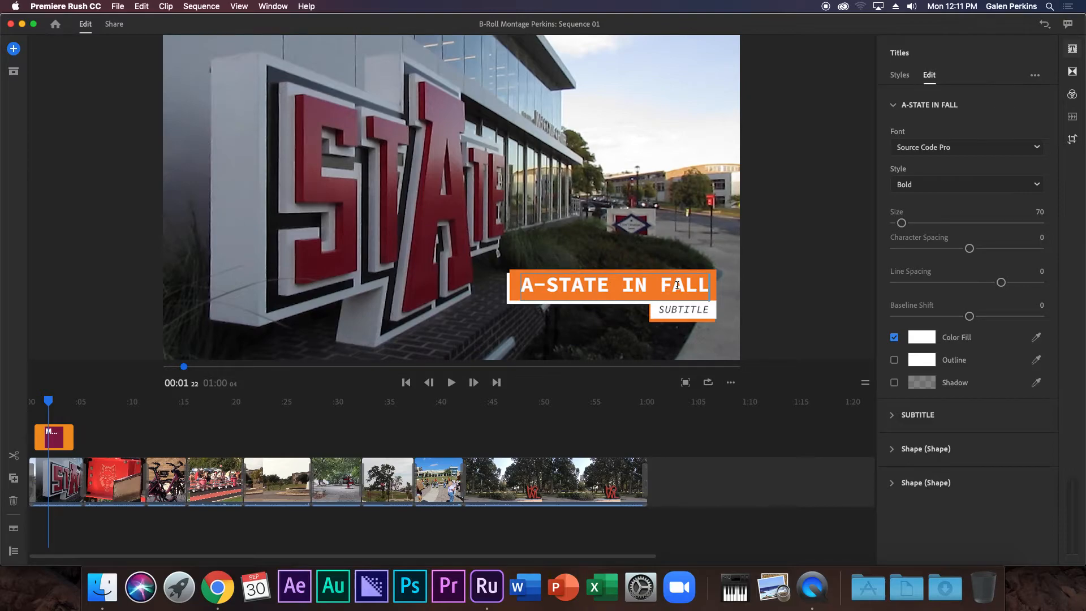
key("BackSpace")
key("BackSpace")
key("BackSpace")
key("BackSpace")
key("BackSpace")
key("BackSpace")
key("BackSpace")
key("BackSpace")
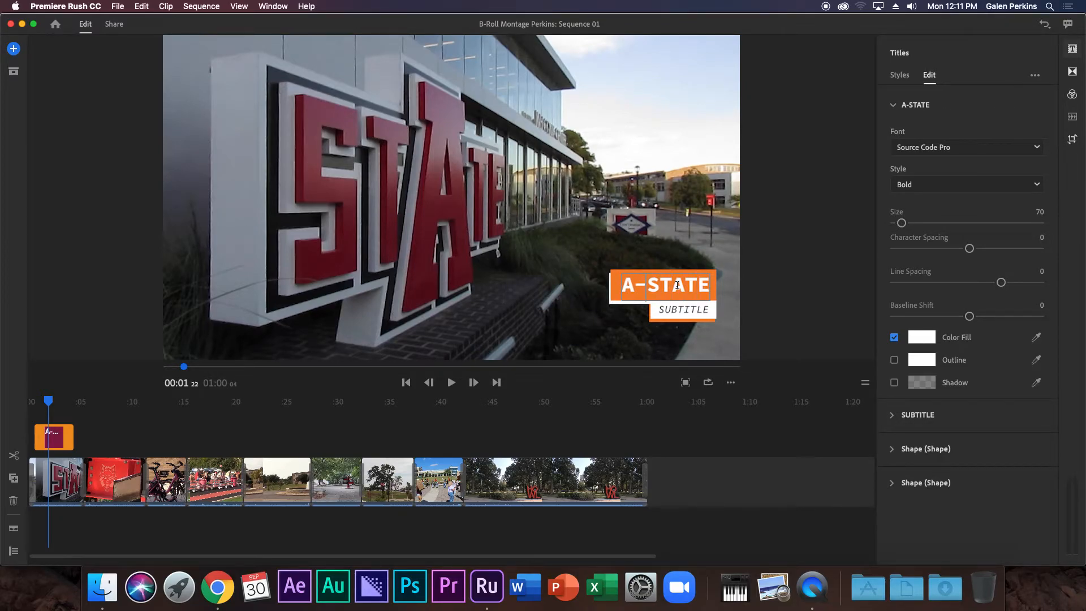
Step: Change the main title to read "FALL @A-STATE"
type("FALL")
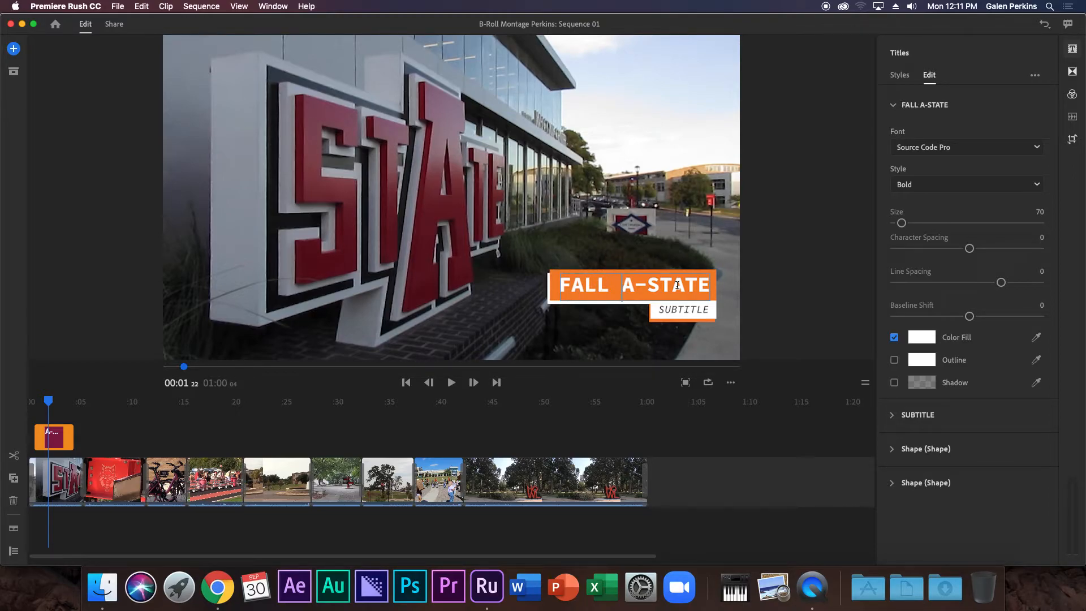
type(" @")
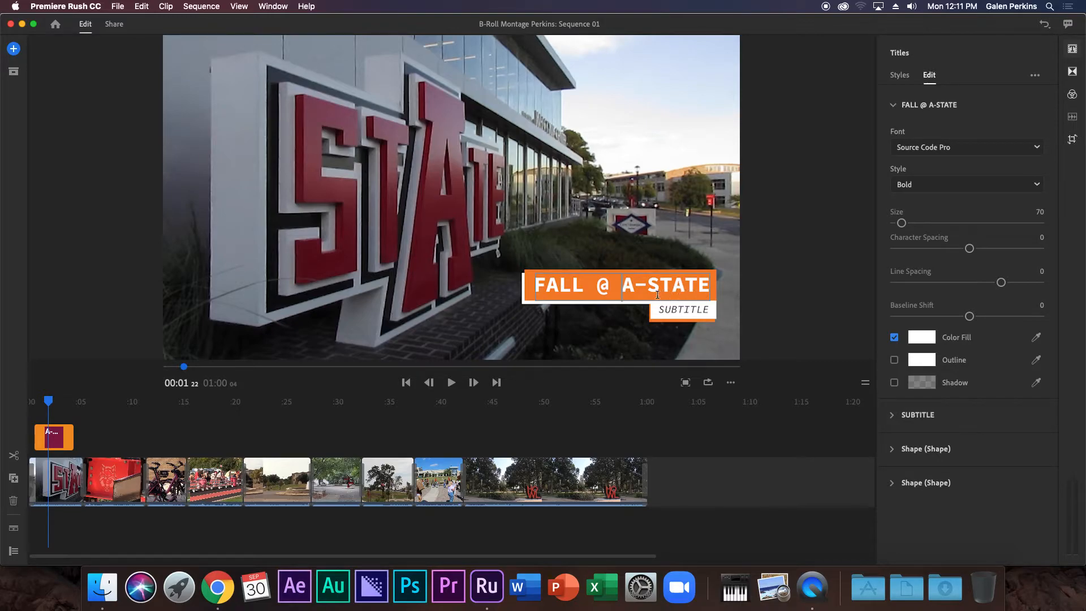
key("BackSpace")
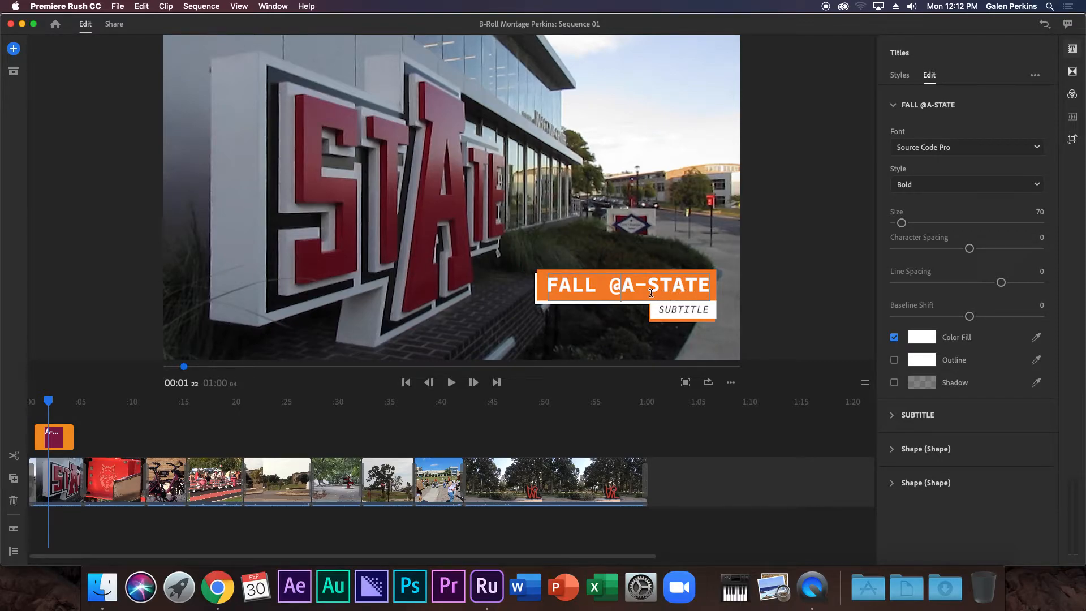
Step: Replace the subtitle text with "VIDEOGRAPHY BY VIDEO 1 STUDENTS"
left_click(678, 311)
double_click(697, 311)
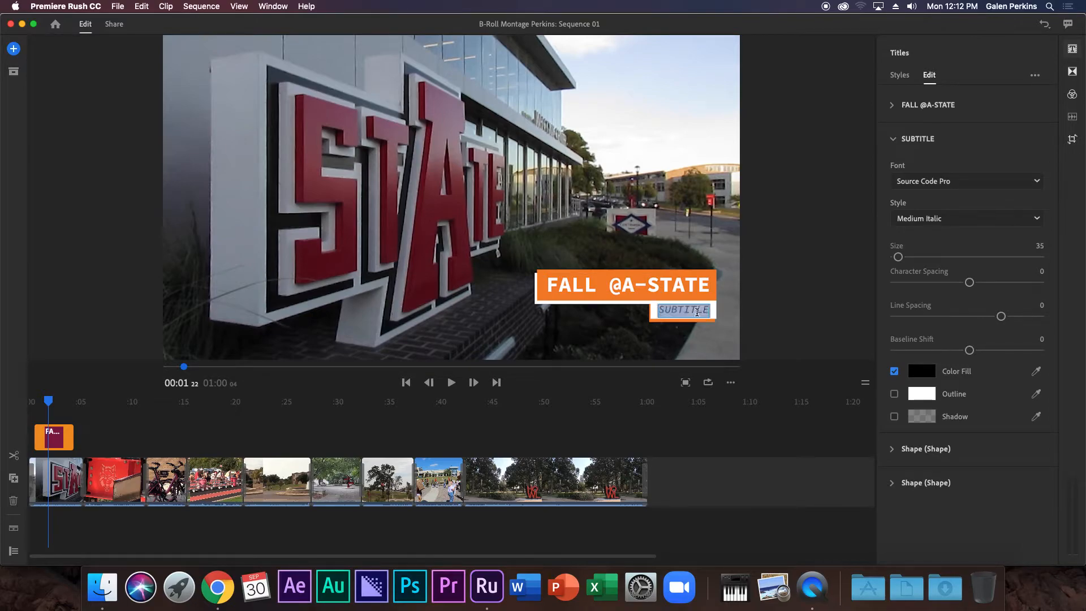
type("VIDEO")
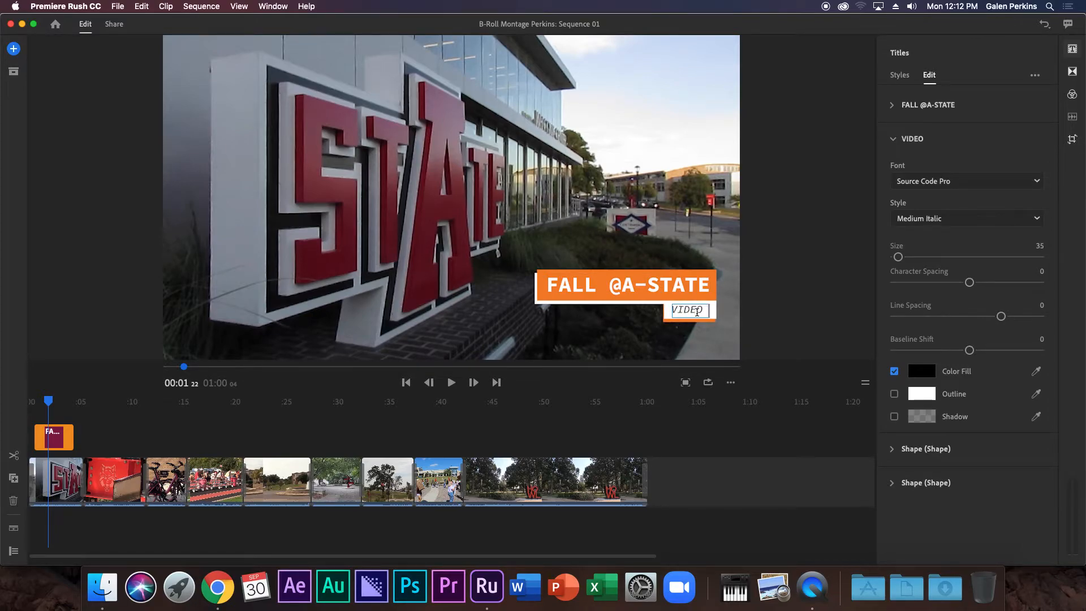
type("GRAPHY")
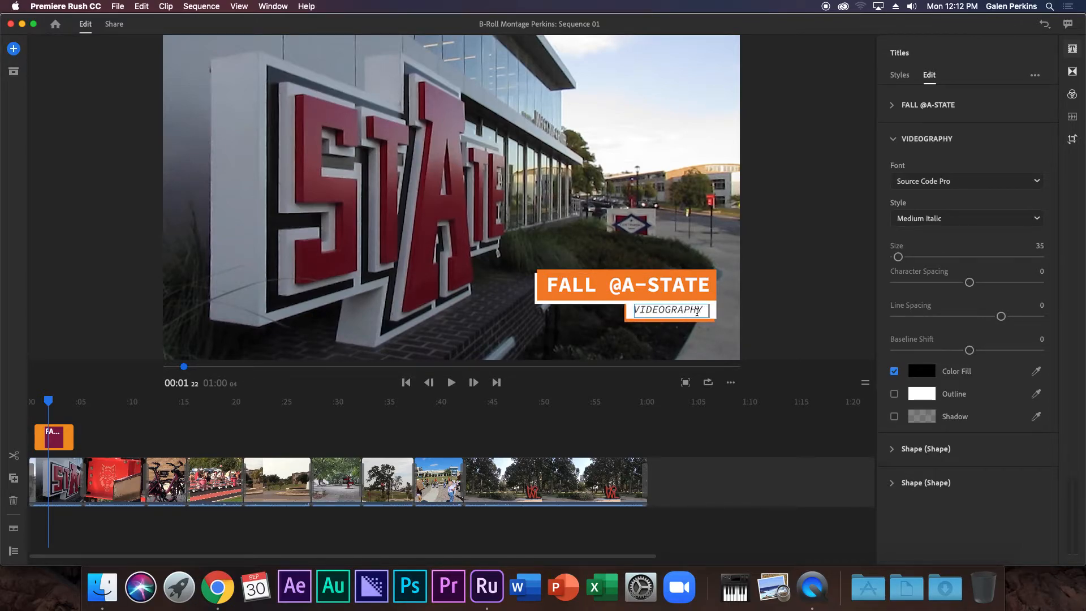
type(" BY V")
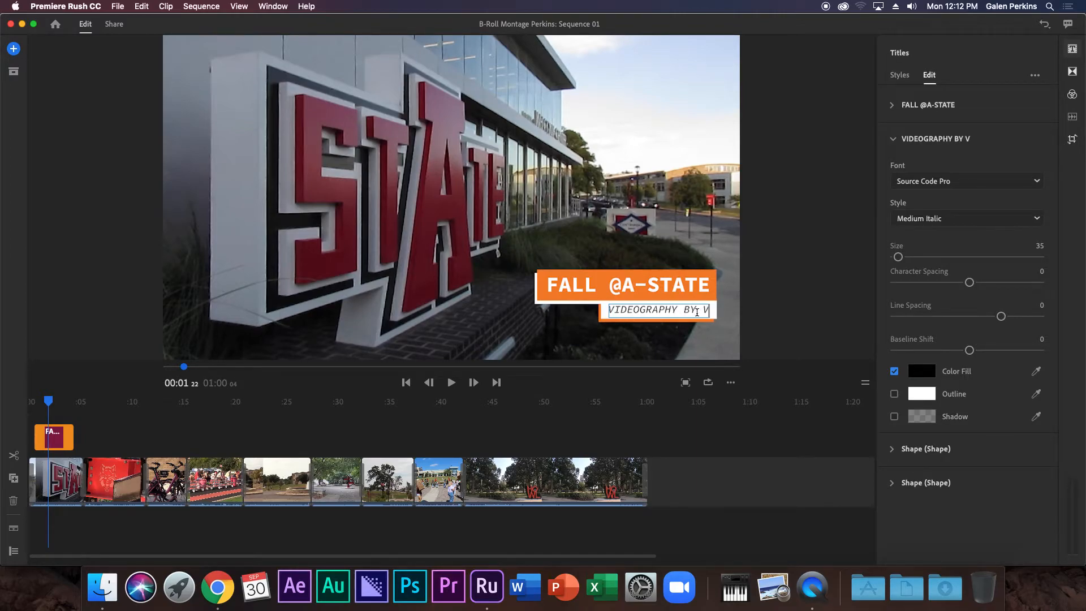
type("IDEO 1")
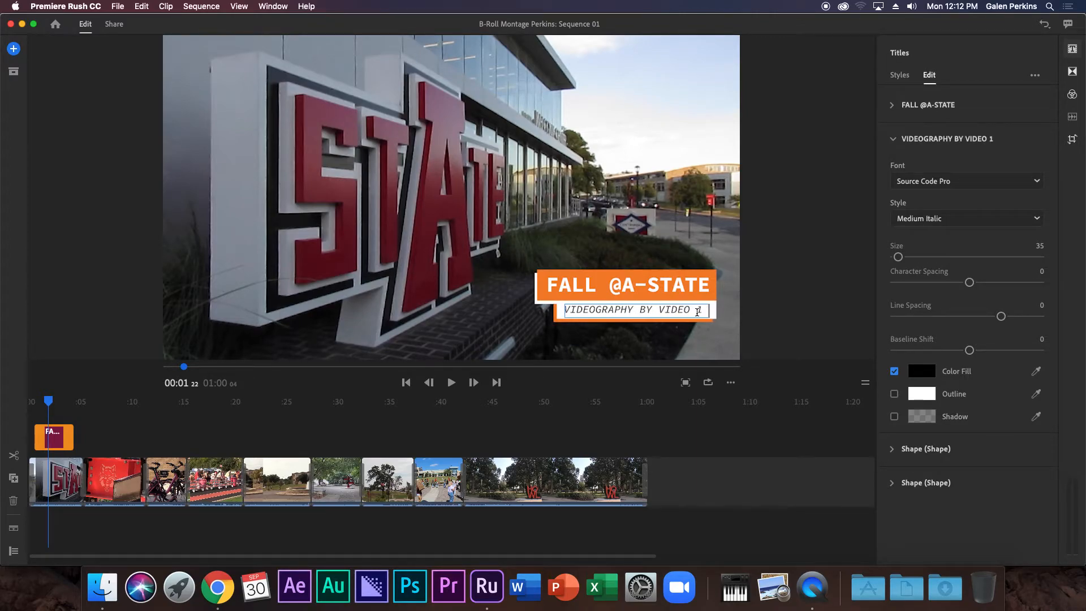
type(" STUDENT")
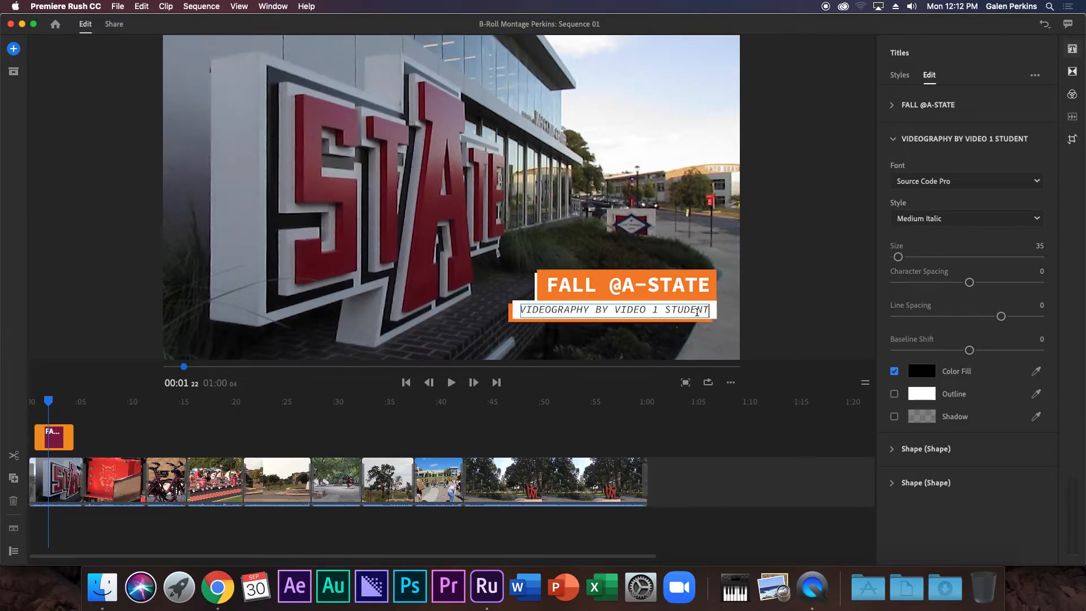
type("S")
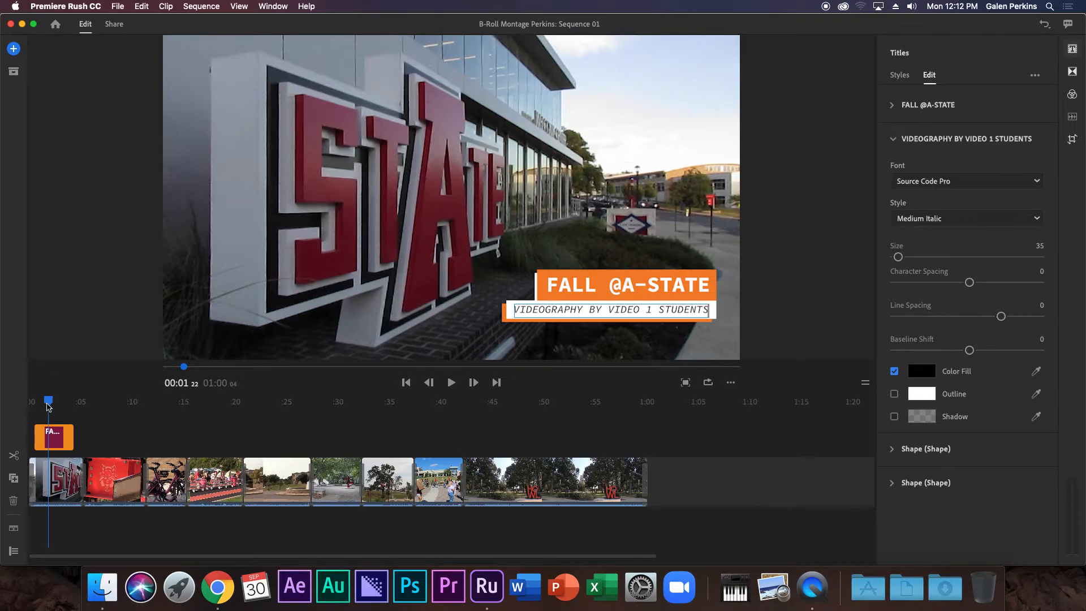
Step: Play the montage from the start to review the title and transitions, and jump ahead to the HOWL sign clip
left_click_drag(51, 403, 8, 398)
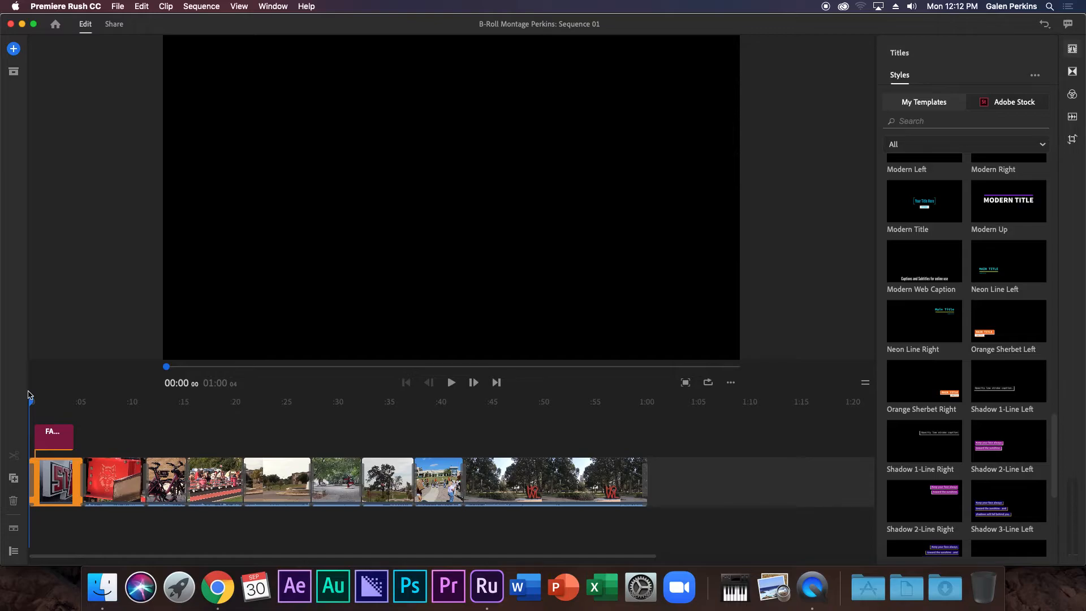
key("space")
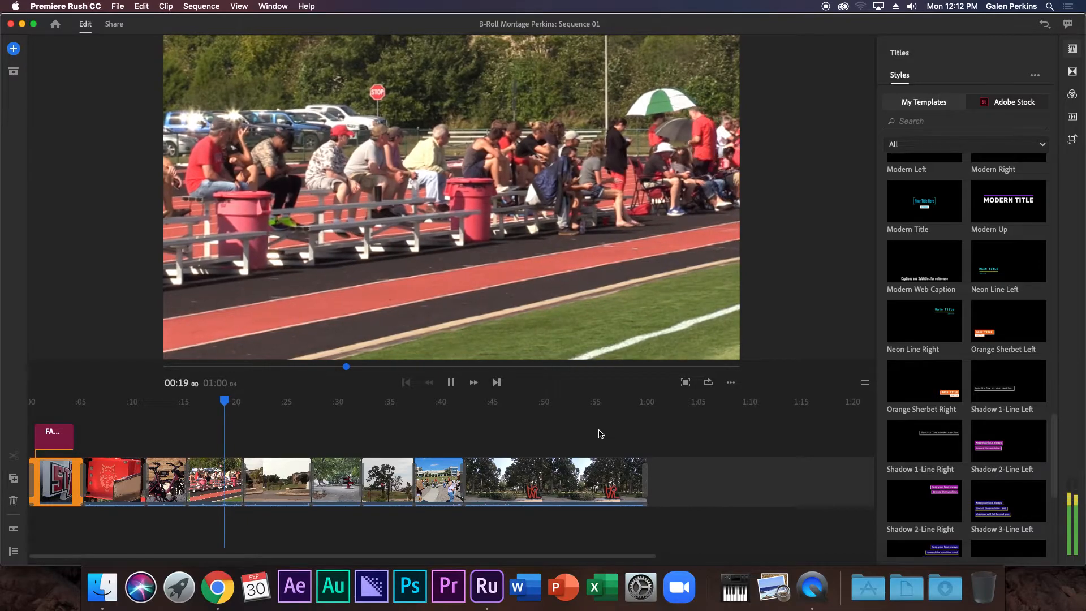
left_click(540, 409)
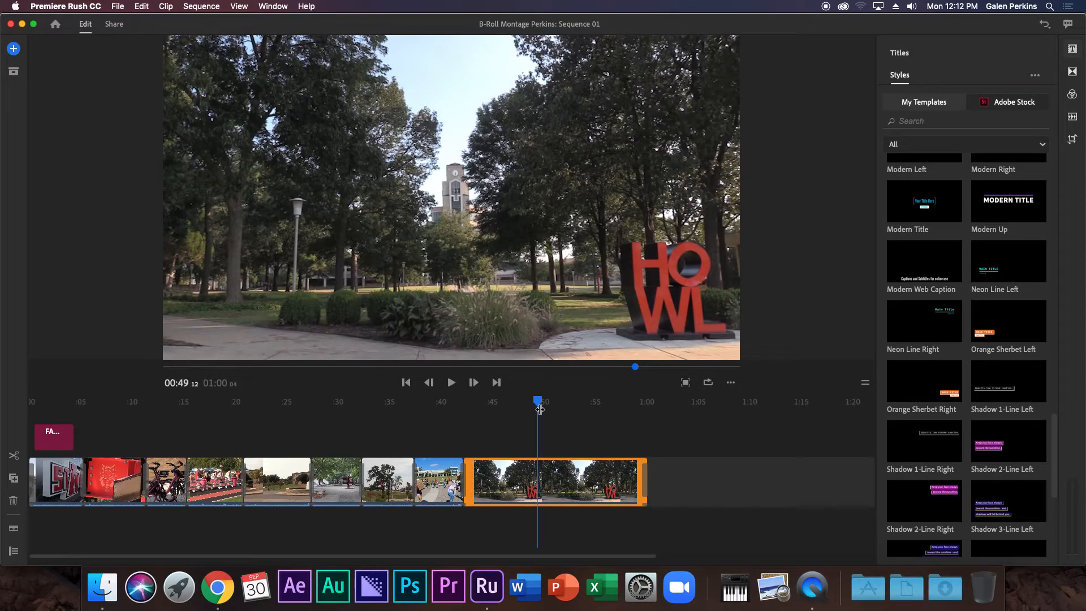
Step: Play the closing HOWL sign clip, check the montage's ending, and move the playhead to the fountain clip
key("space")
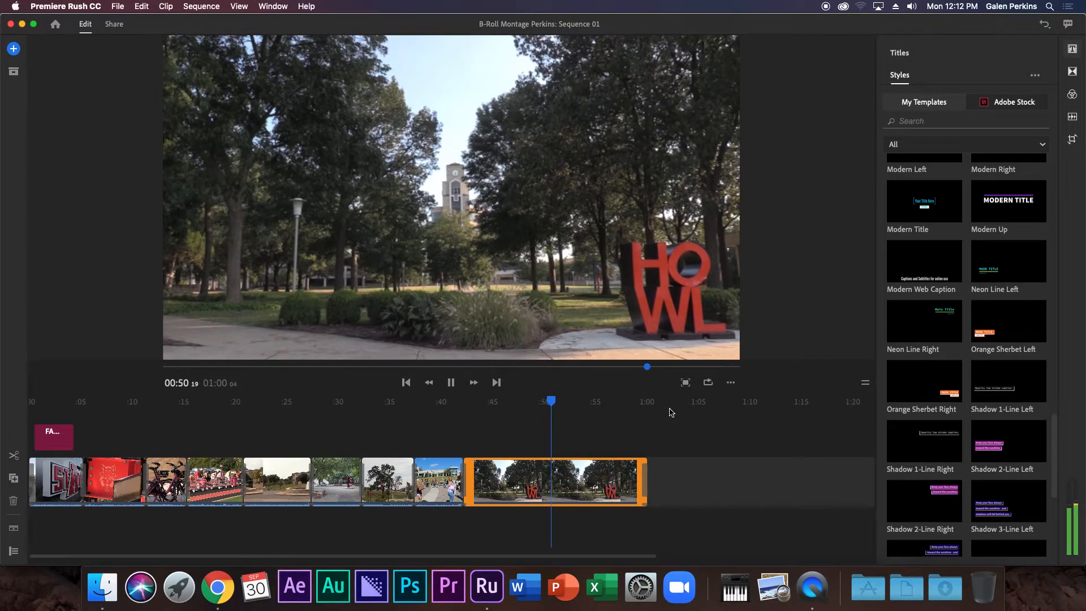
left_click(641, 403)
key("space")
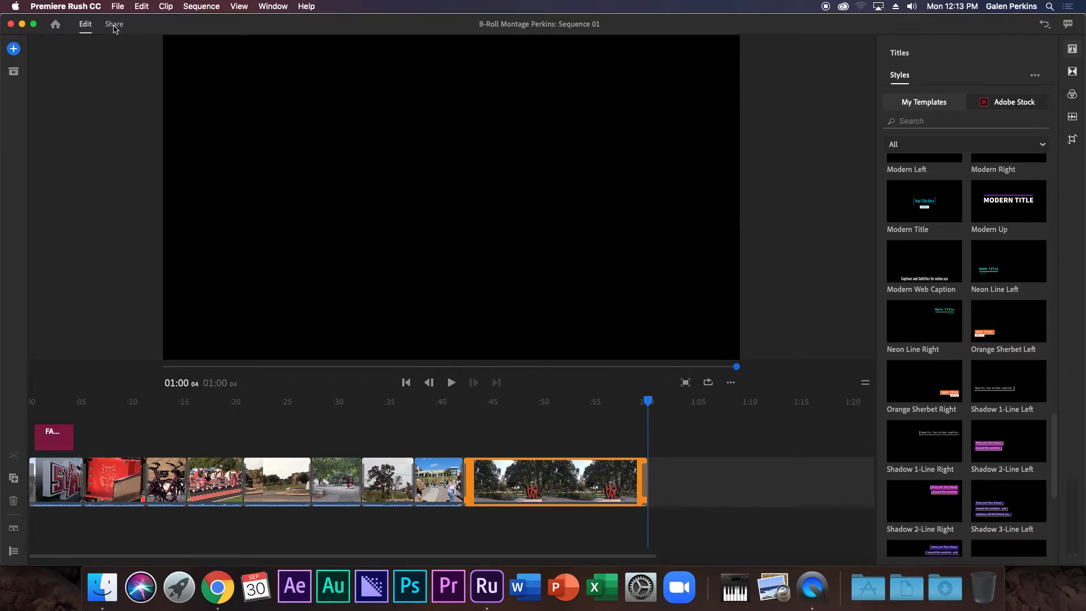
left_click(280, 432)
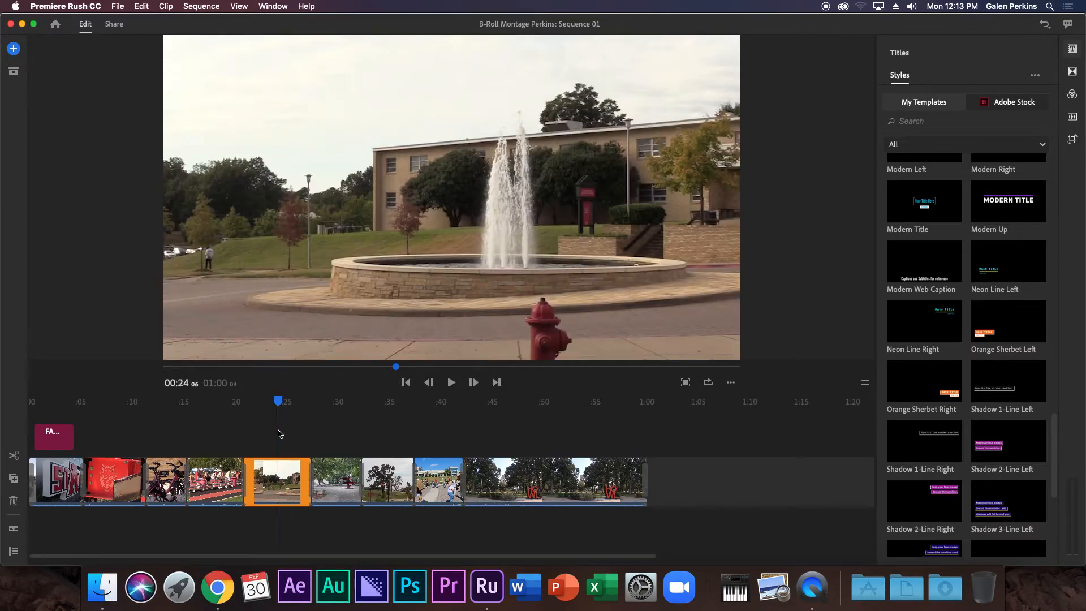
Step: Set up a local export of the sequence with the file name "B-ROLL MONTAGE" followed by the author's surname
left_click(116, 25)
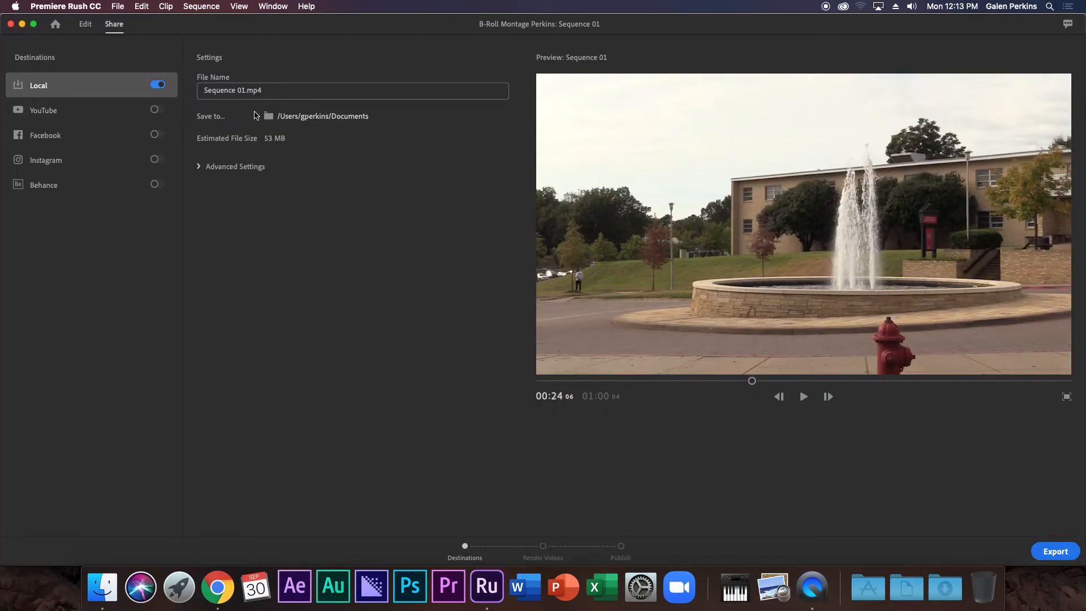
left_click(243, 96)
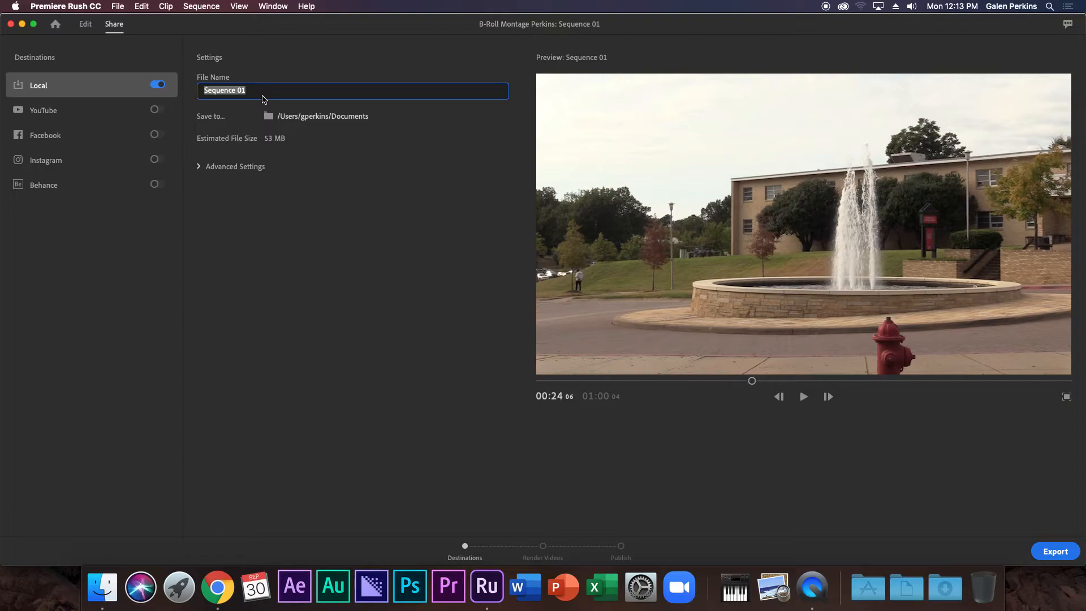
type("B-ROLL MONTAGE PERKINS")
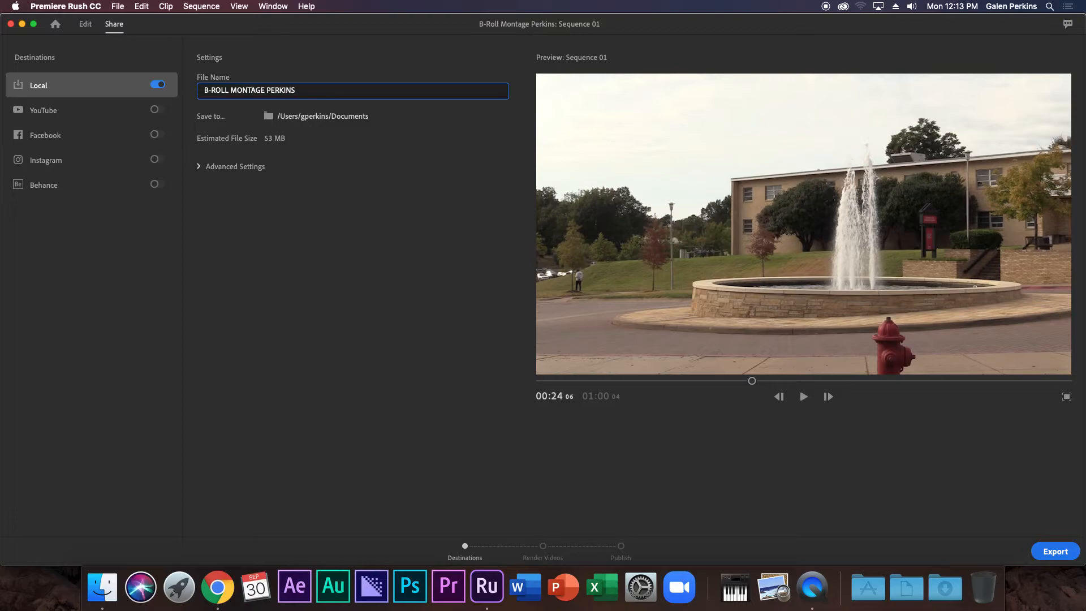
Step: Set the save location to the Instructor Computer External drive and export the montage
left_click(271, 119)
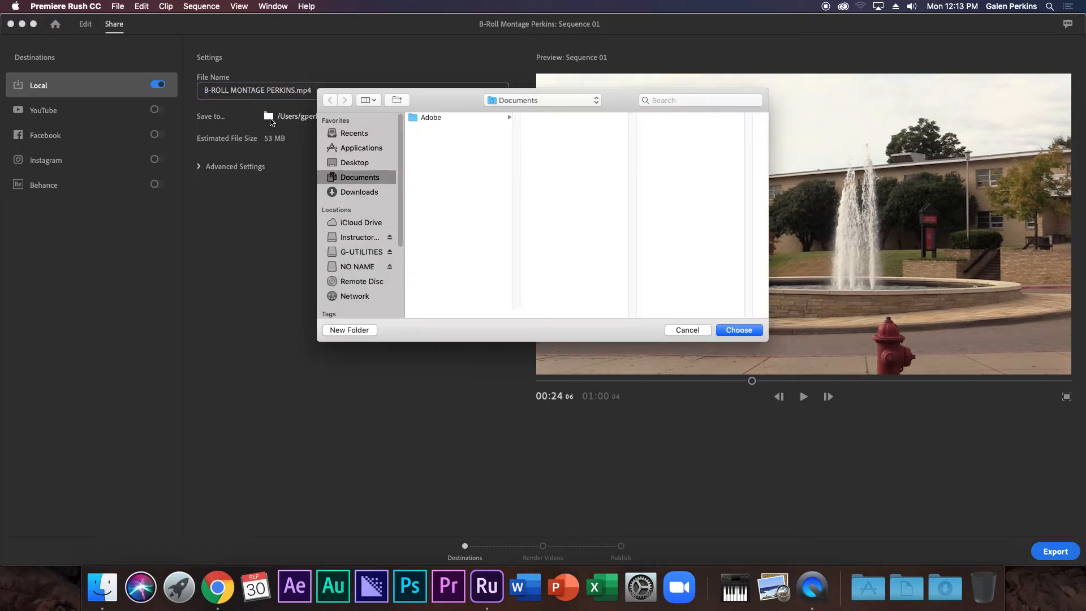
left_click(369, 241)
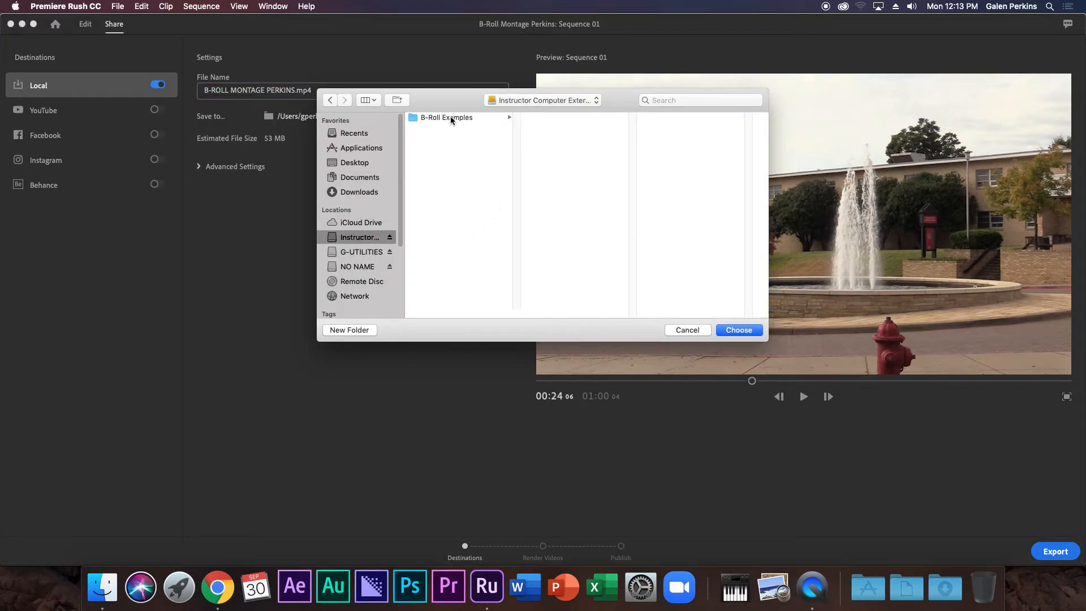
left_click(751, 333)
left_click(1057, 554)
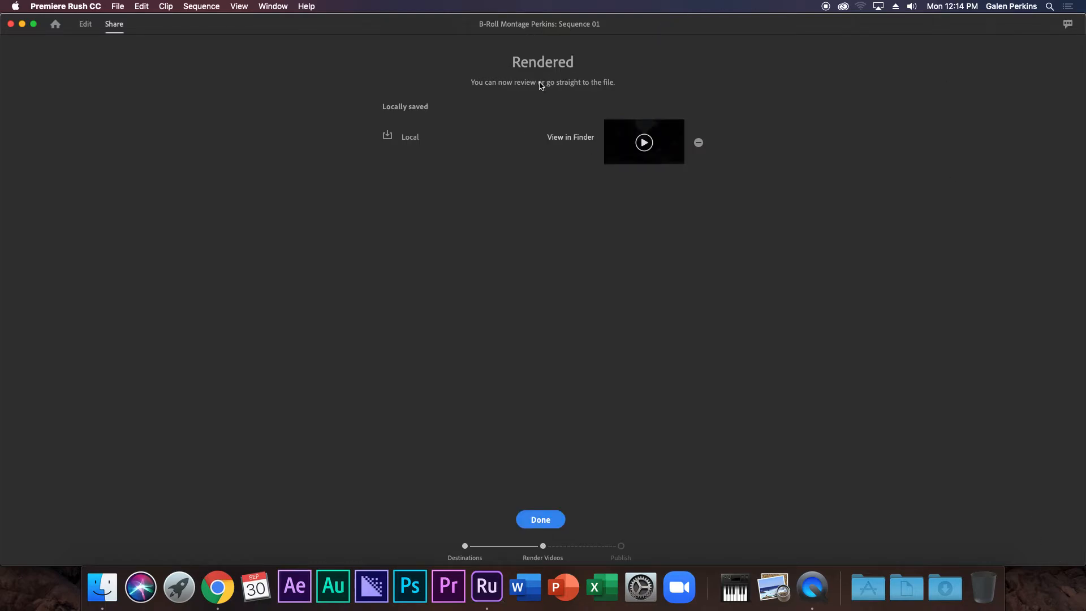
Step: Locate the exported MP4 in Finder, watch it full screen in QuickTime Player, and close the video
left_click(570, 139)
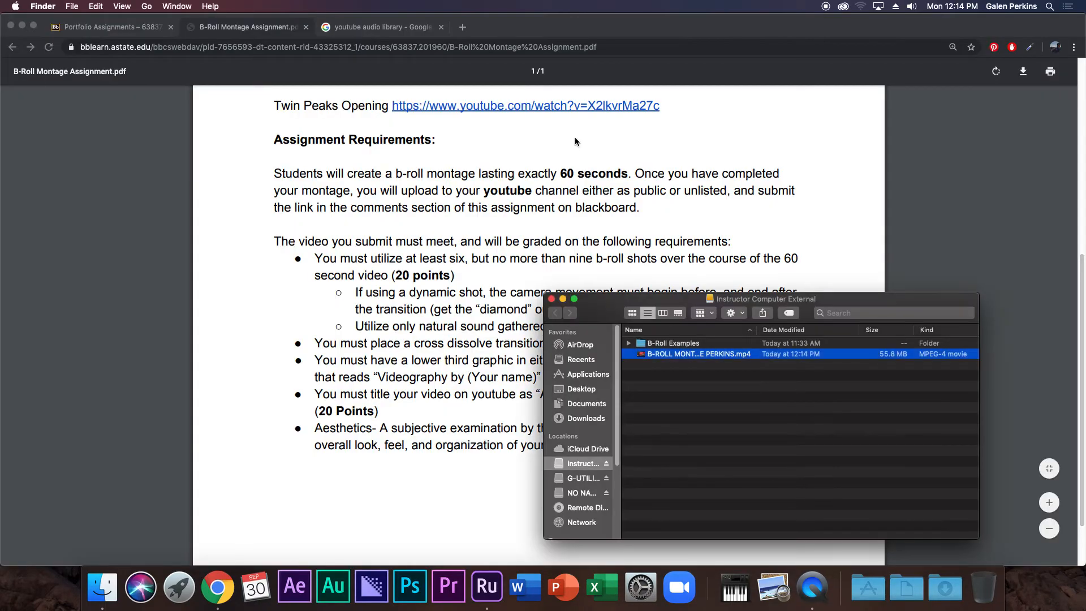
double_click(656, 356)
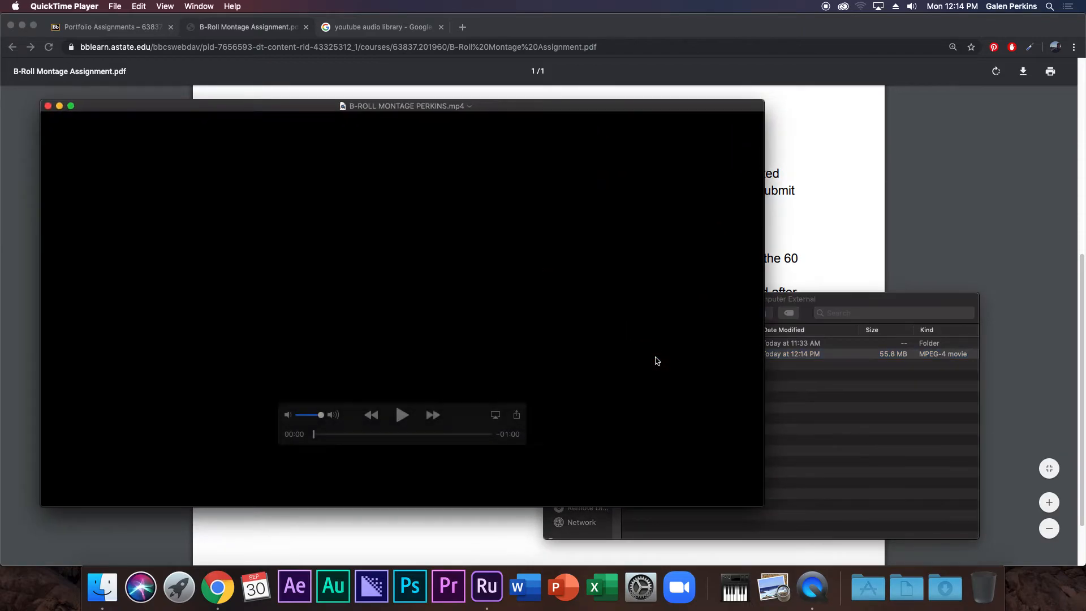
left_click(403, 420)
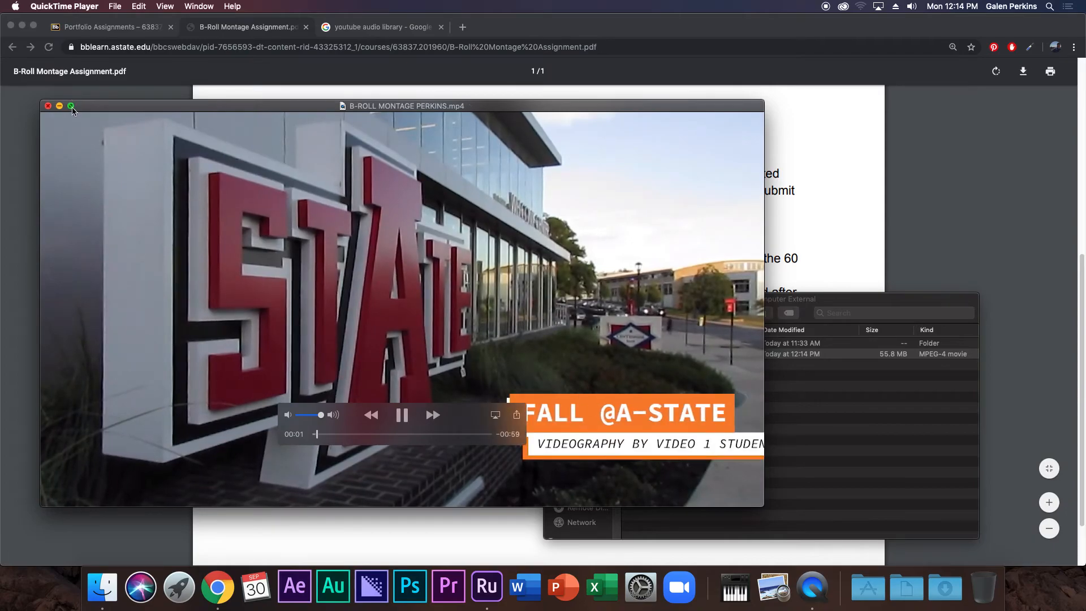
left_click(71, 106)
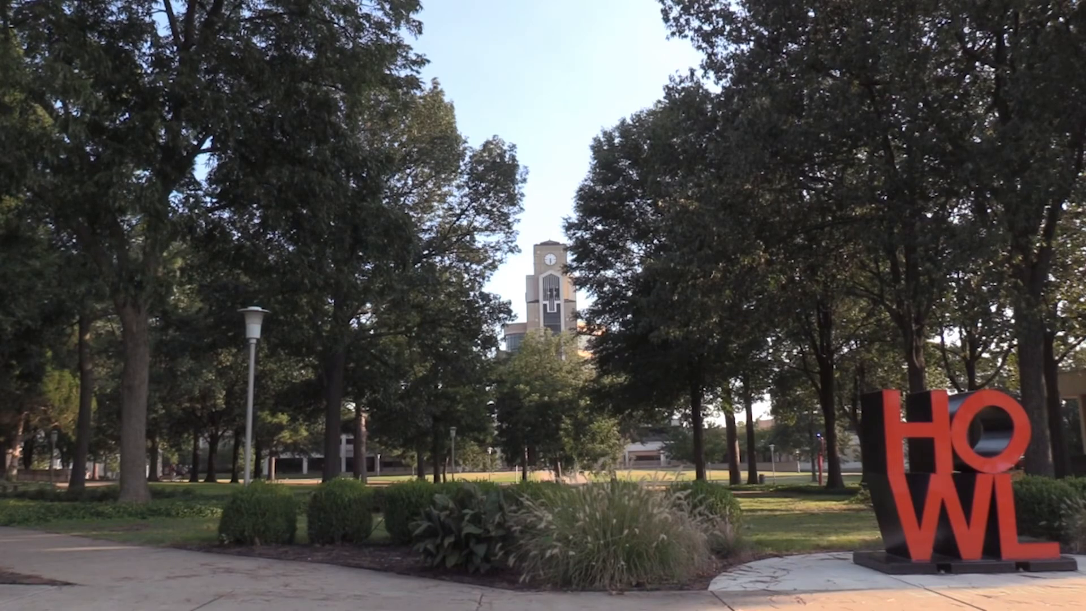
mouse_move(1072, 242)
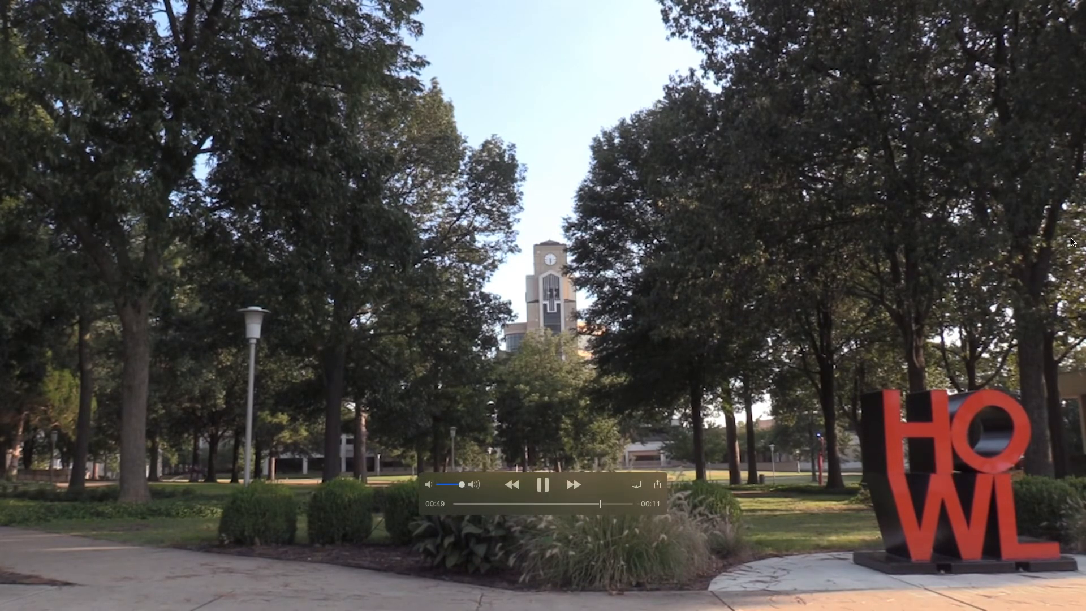
key("Escape")
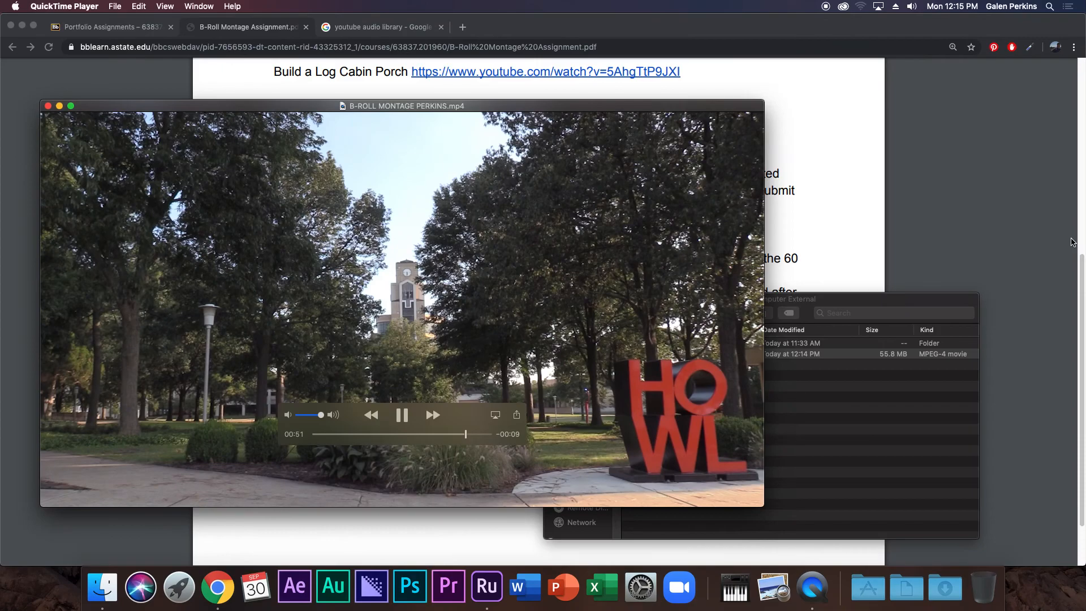
left_click(49, 106)
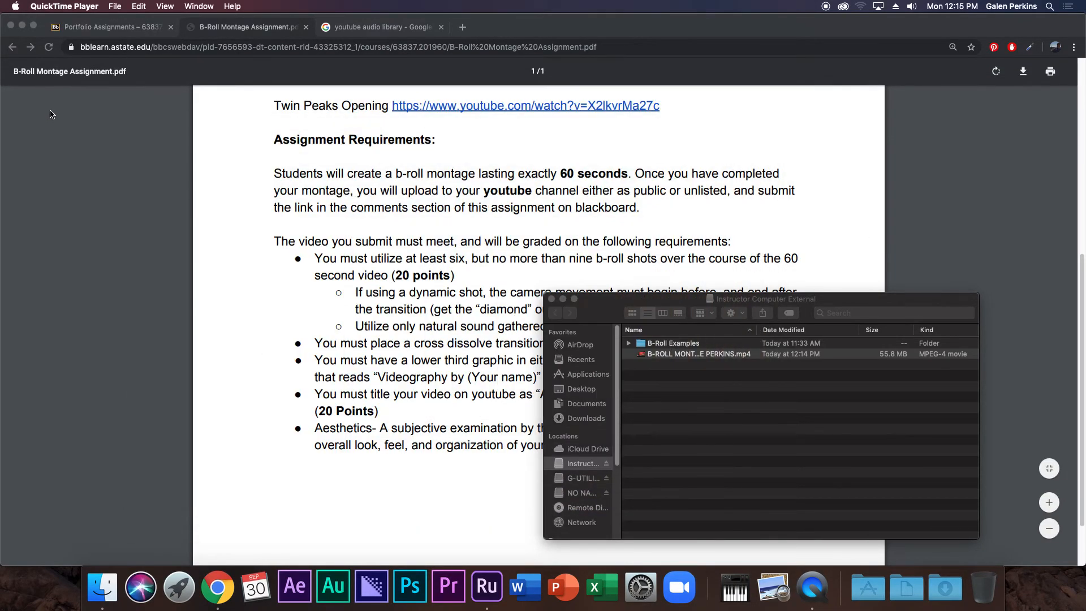
Step: Switch back to editing the montage in Premiere Rush and rotate the protest march clip by 3°
left_click(487, 586)
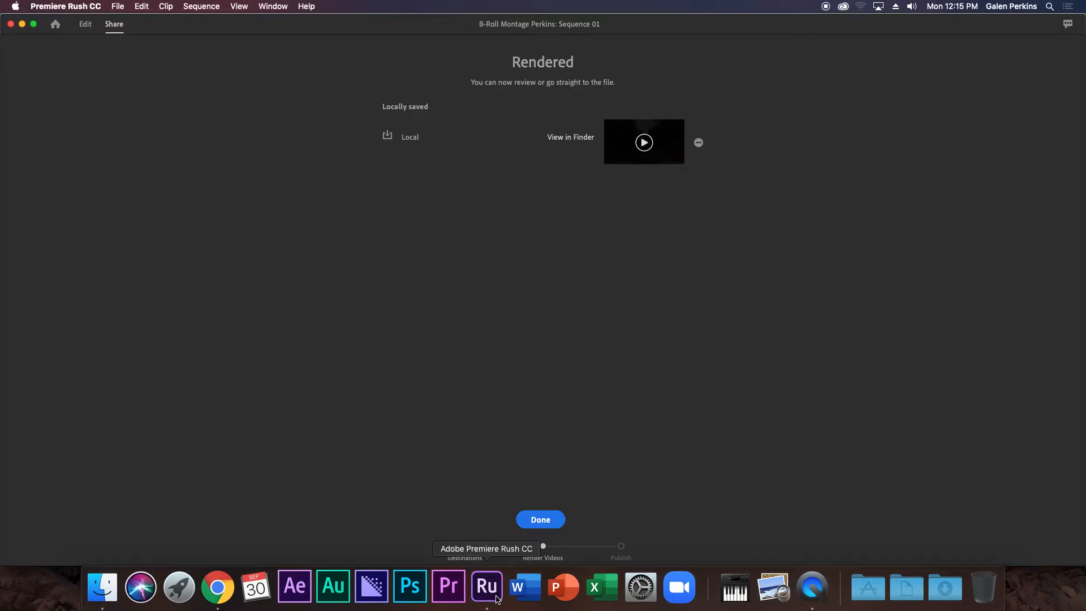
left_click(88, 25)
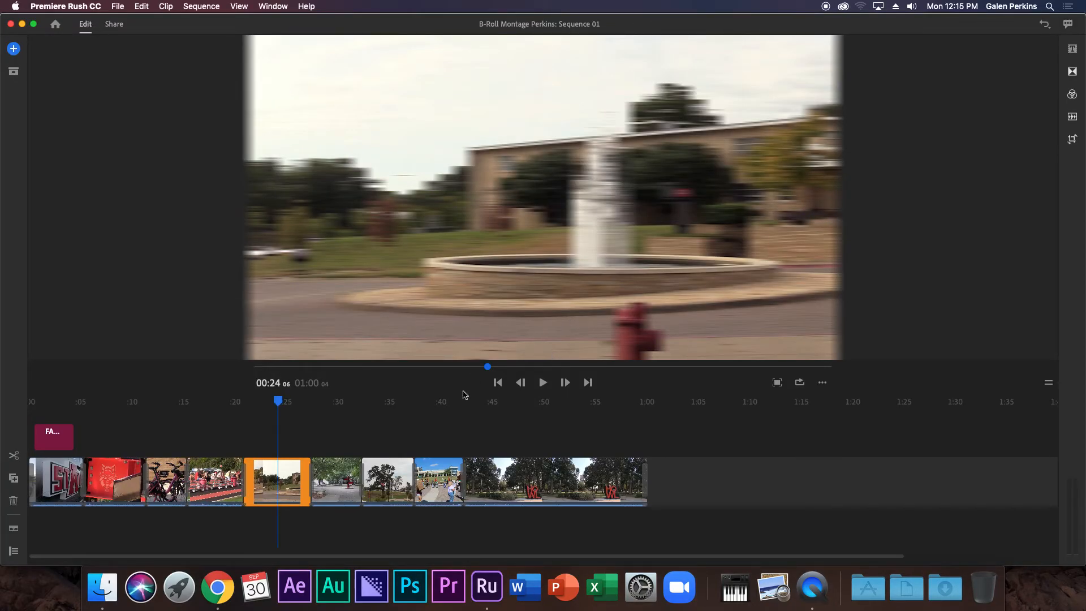
left_click(439, 406)
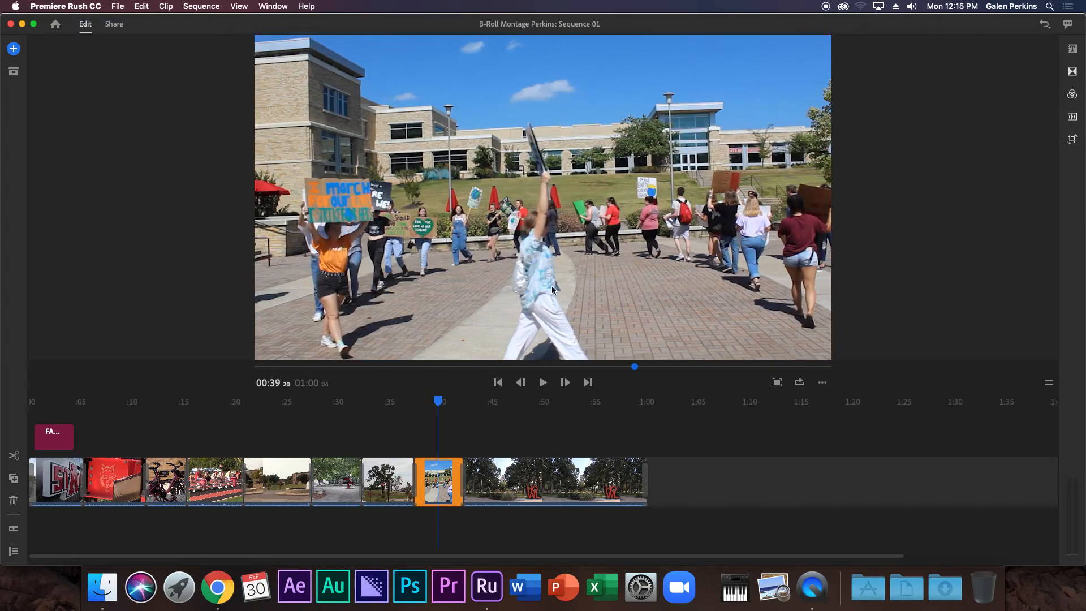
left_click(443, 477)
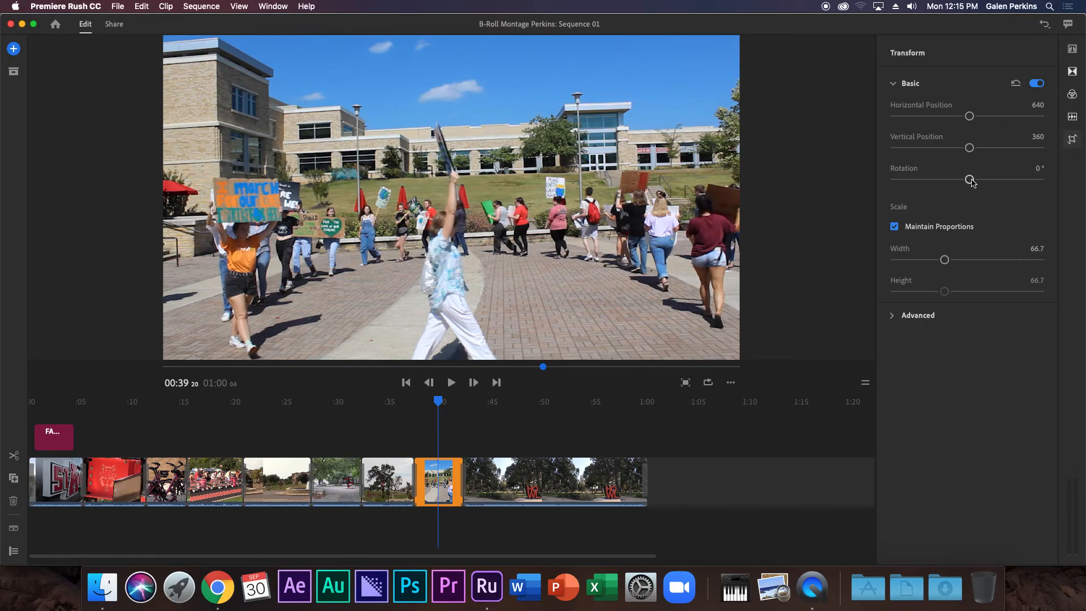
left_click_drag(970, 180, 969, 181)
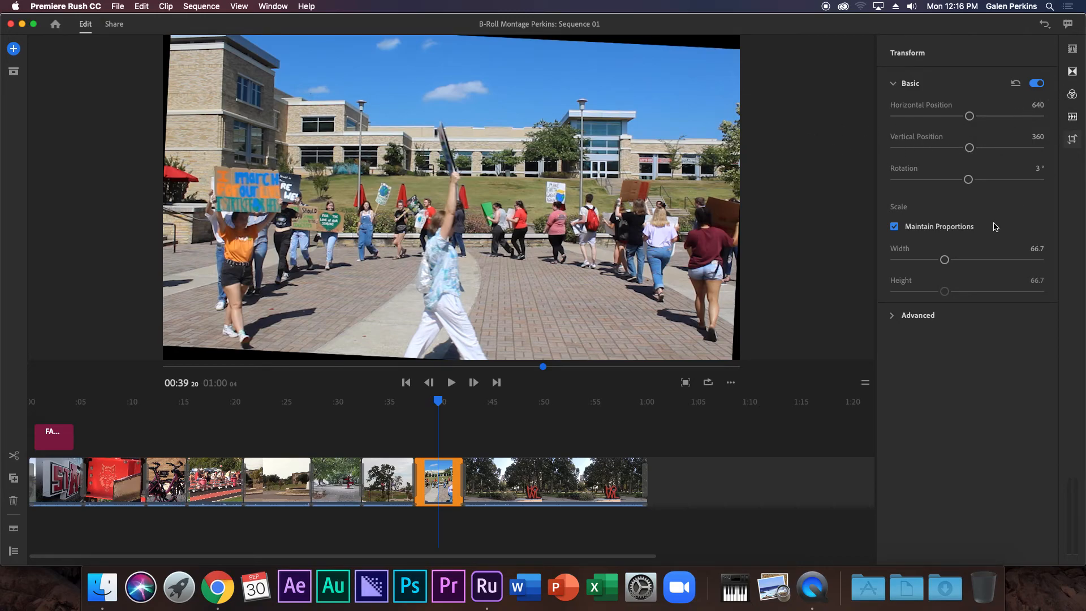
Step: Examine the march clip's advanced transform settings for crop and appearance, and the available preview quality options
left_click(894, 316)
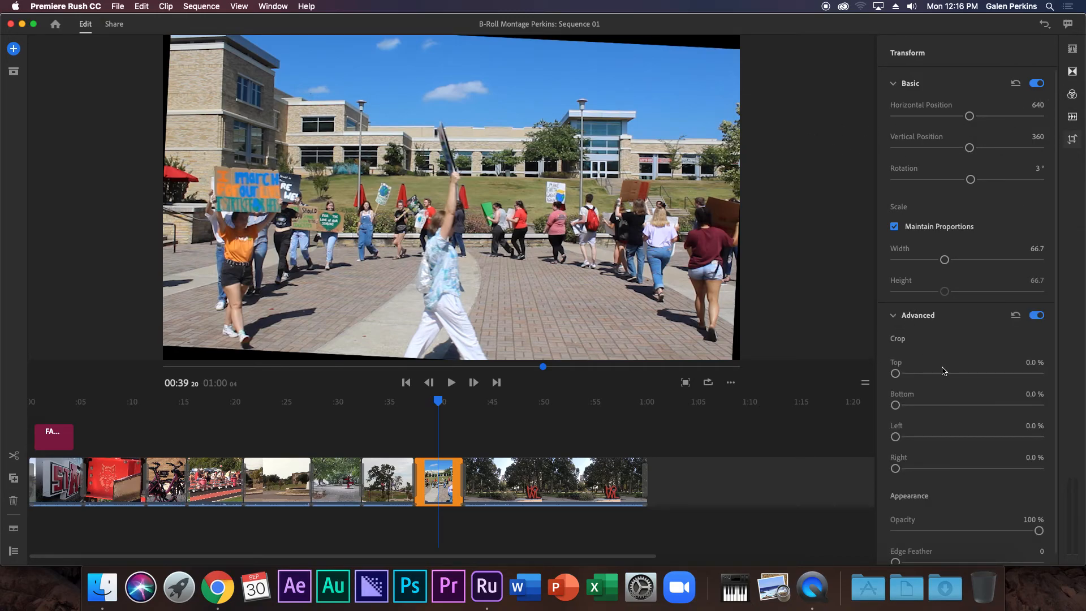
scroll(961, 371, "down", 1)
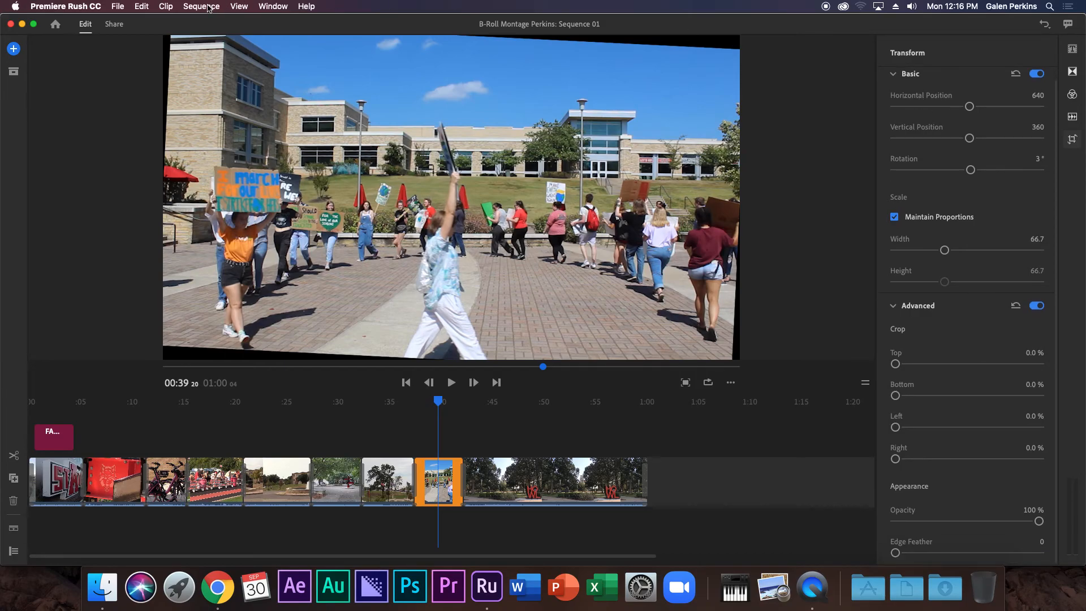
left_click(248, 6)
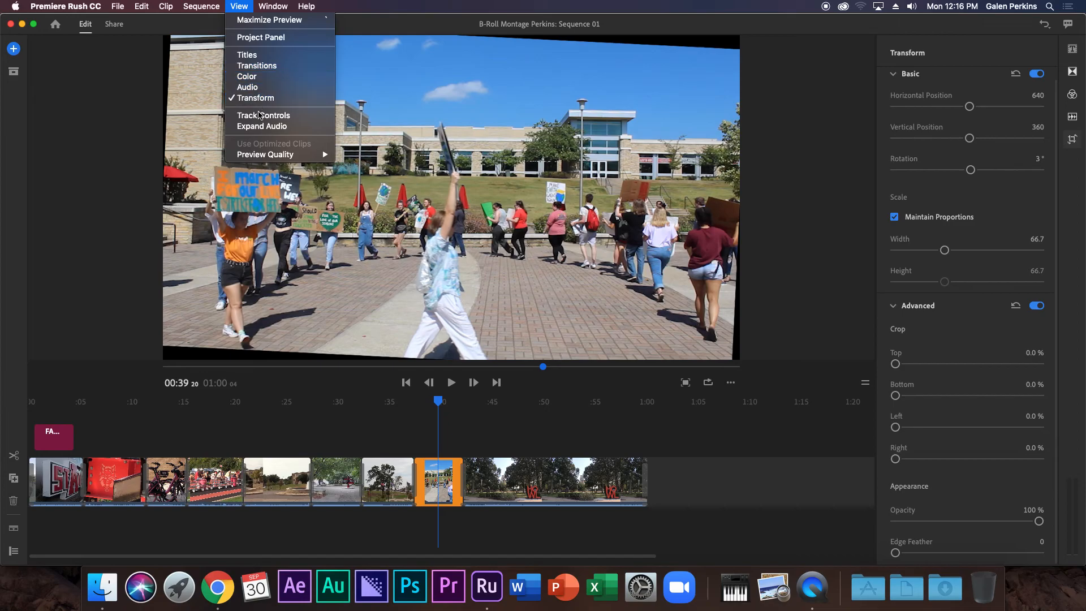
mouse_move(309, 158)
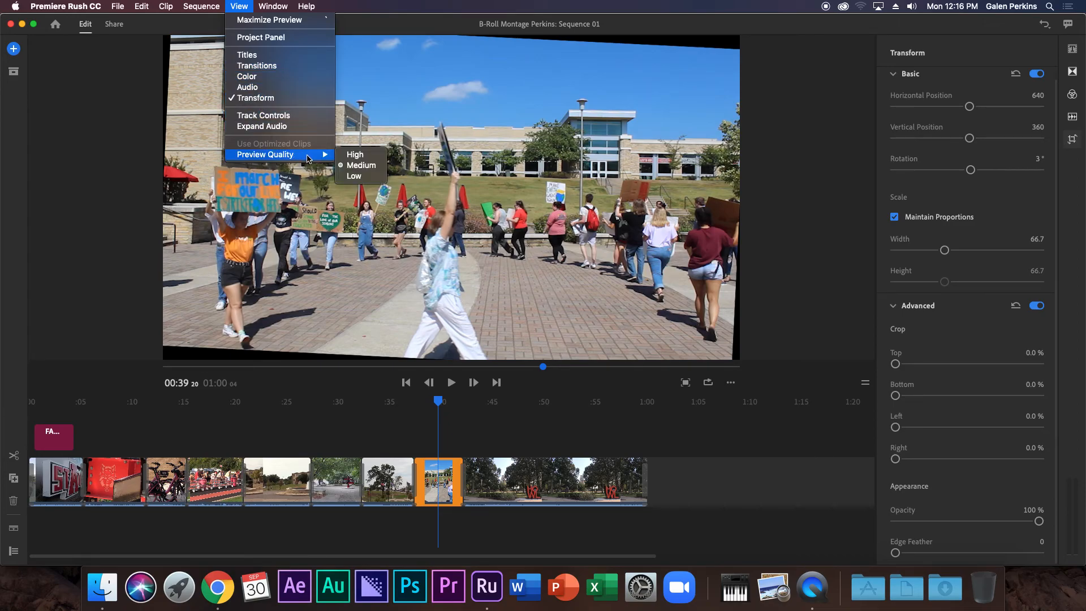
left_click(824, 127)
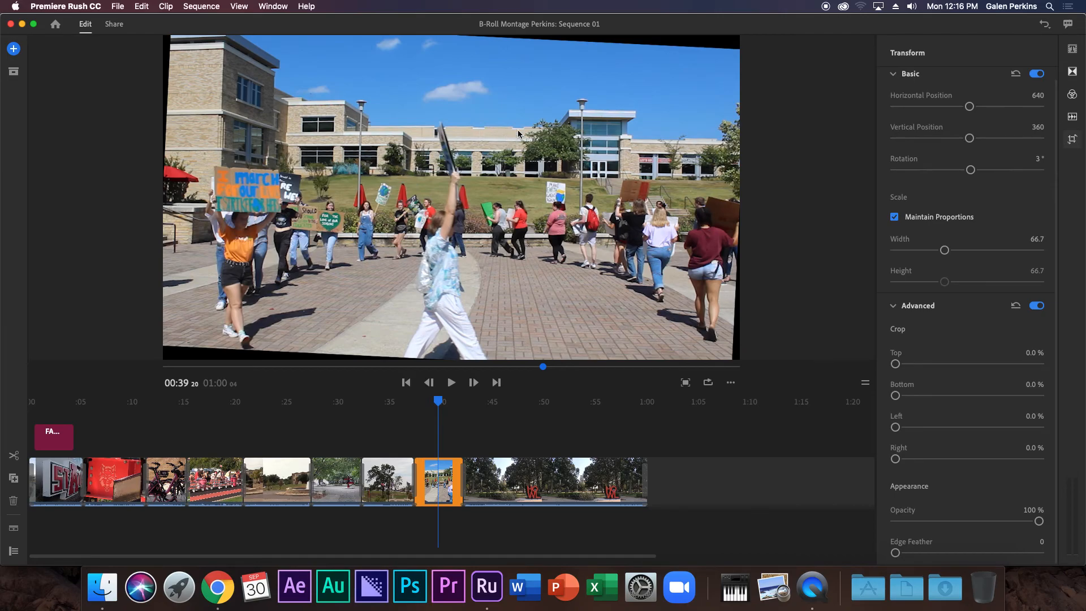
Step: Set the march clip's rotation to 2° and scale it proportionally to 70.9 to fill the frame
left_click_drag(970, 170, 969, 176)
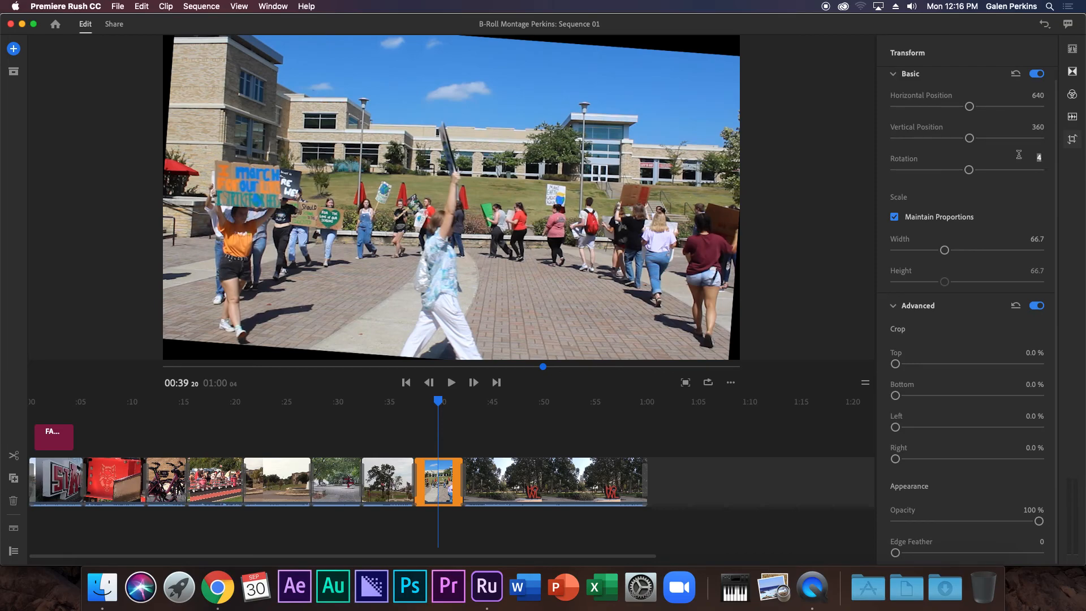
key("Return")
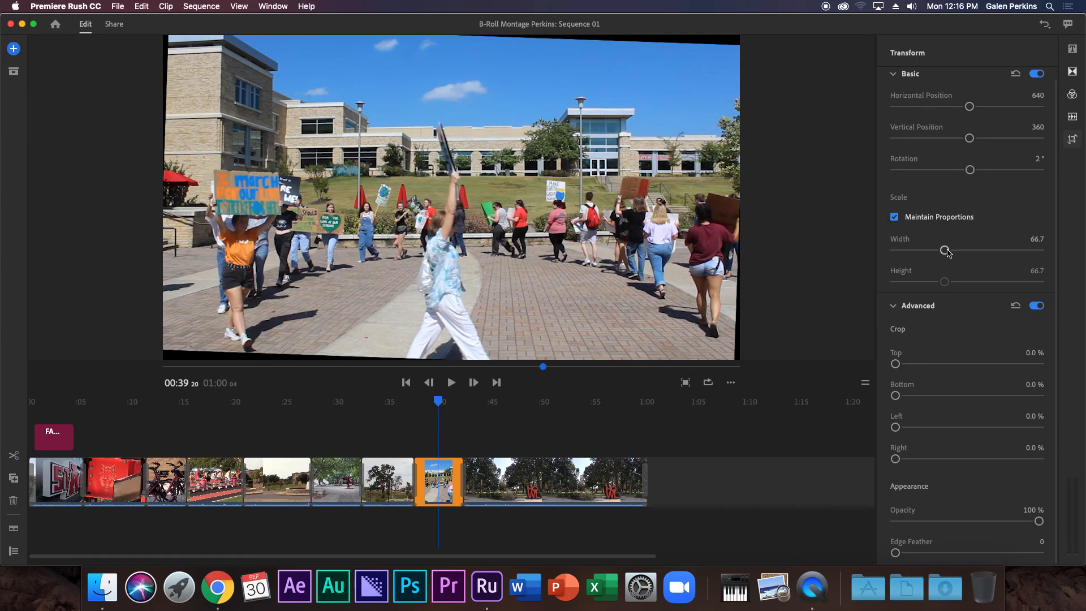
left_click_drag(948, 253, 946, 255)
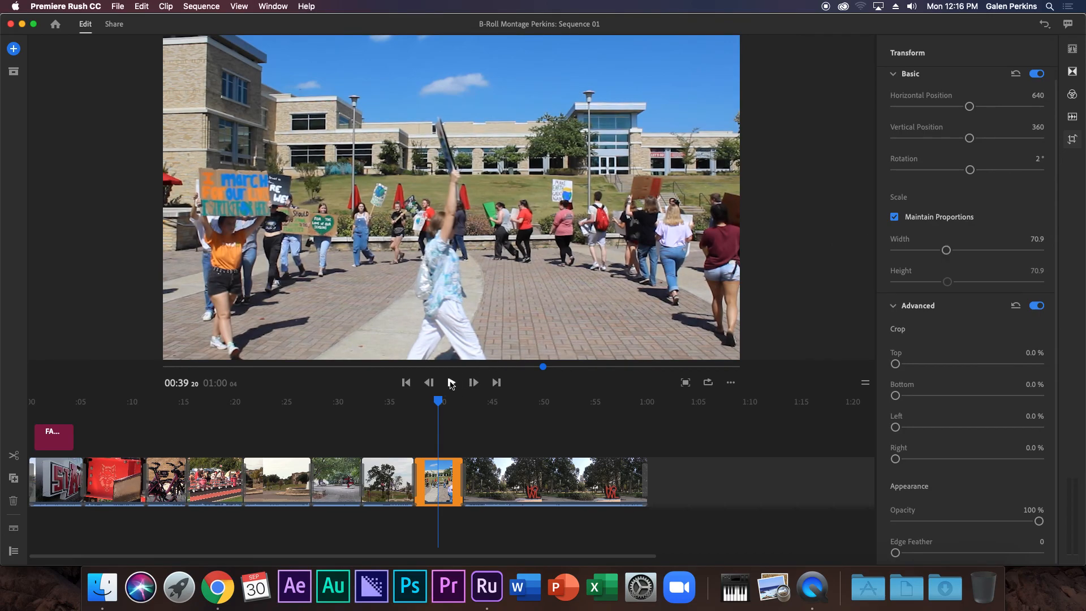
Step: Play the adjusted march clip through its transition into the HOWL sign clip and pause playback
left_click(451, 383)
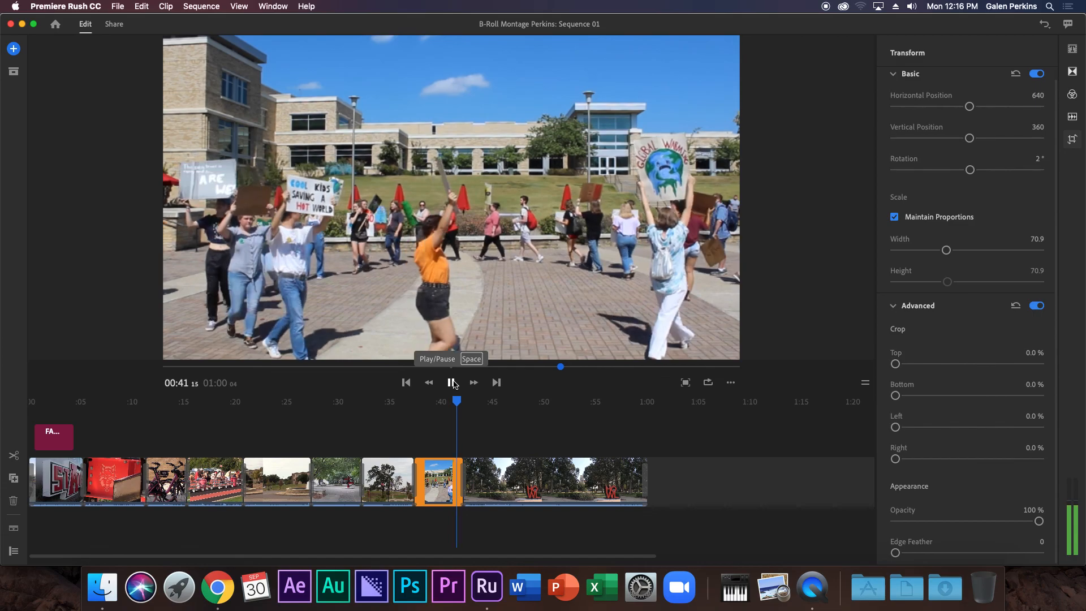
left_click(453, 383)
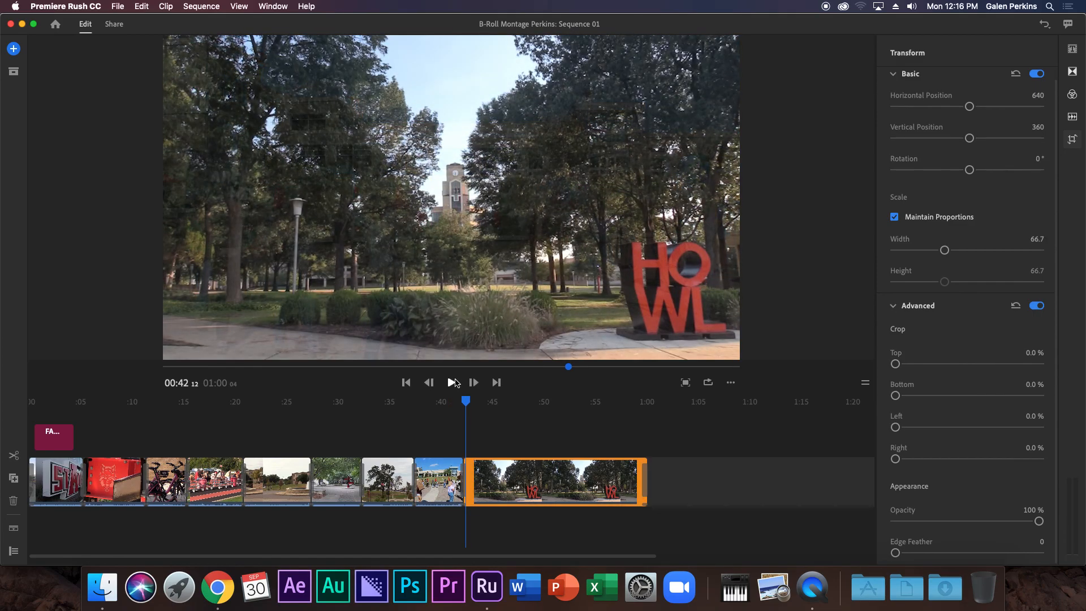
left_click(452, 383)
left_click(452, 383)
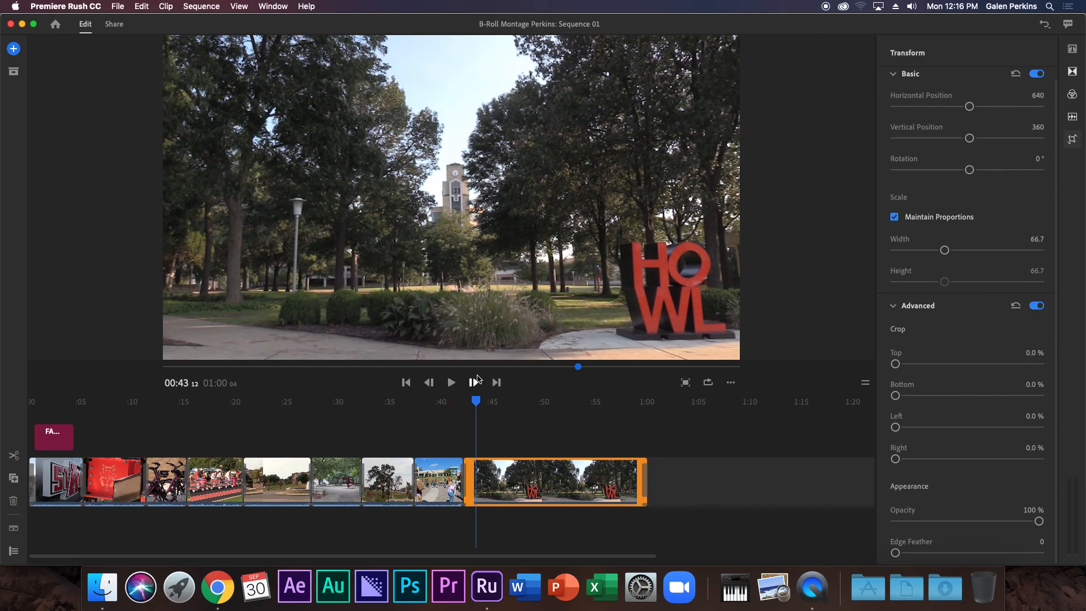